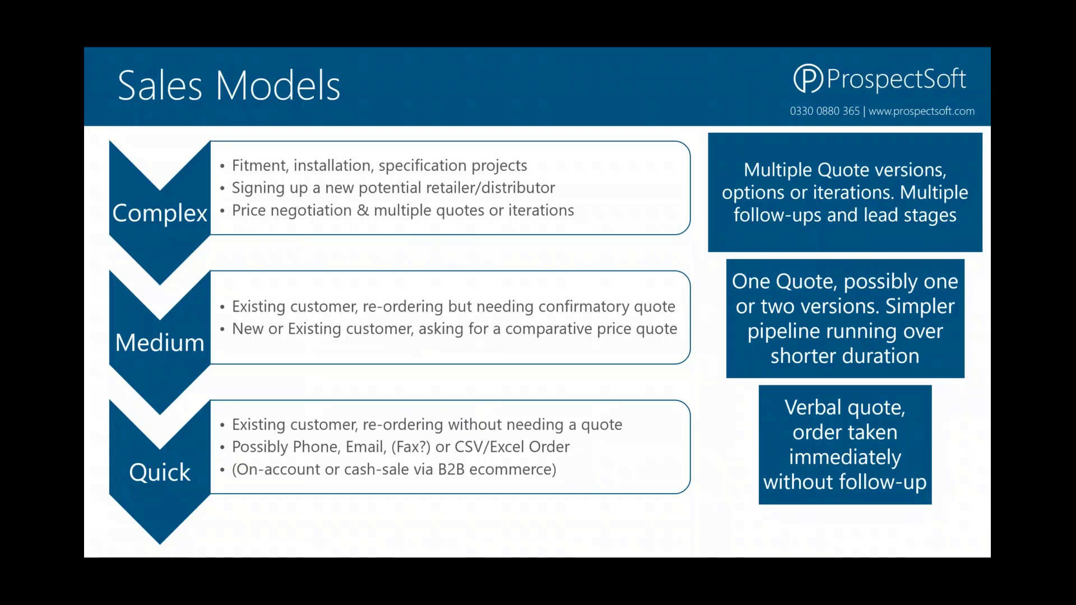
- Switch to the Prospect 365 CRM, search for the Browns of Ipswich (example) Ltd contact by first name, and open the contact record
key(alt+Tab)
key(Tab)
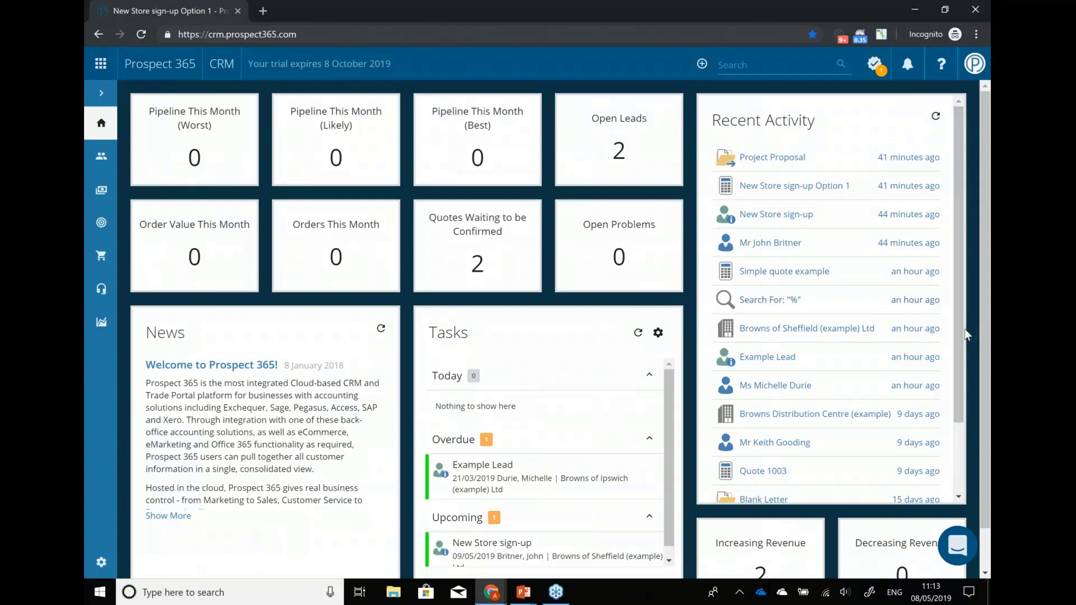
click(731, 64)
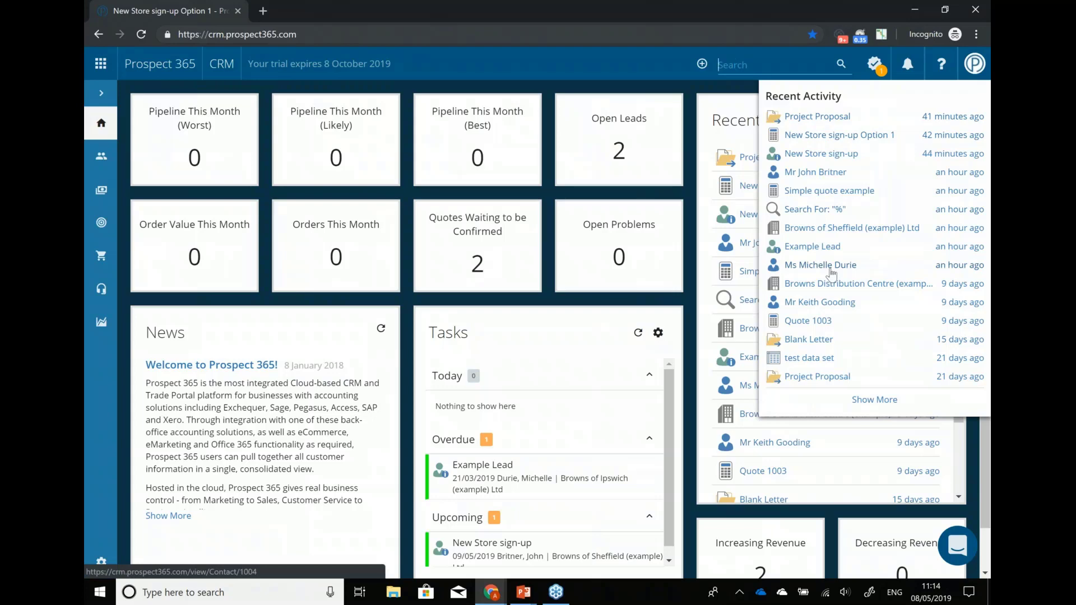
text(michelle)
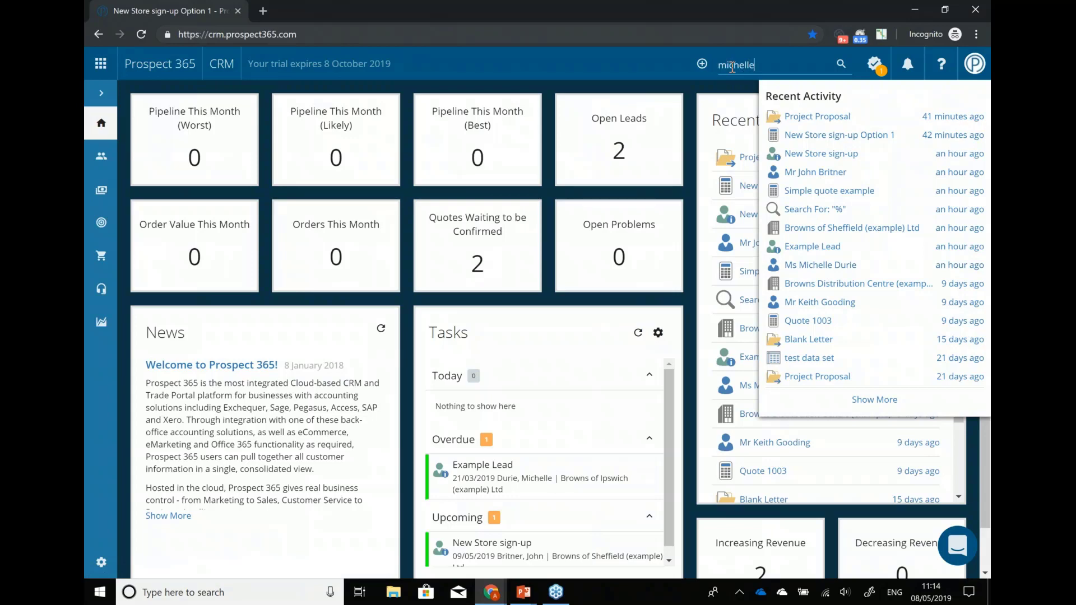
key(Return)
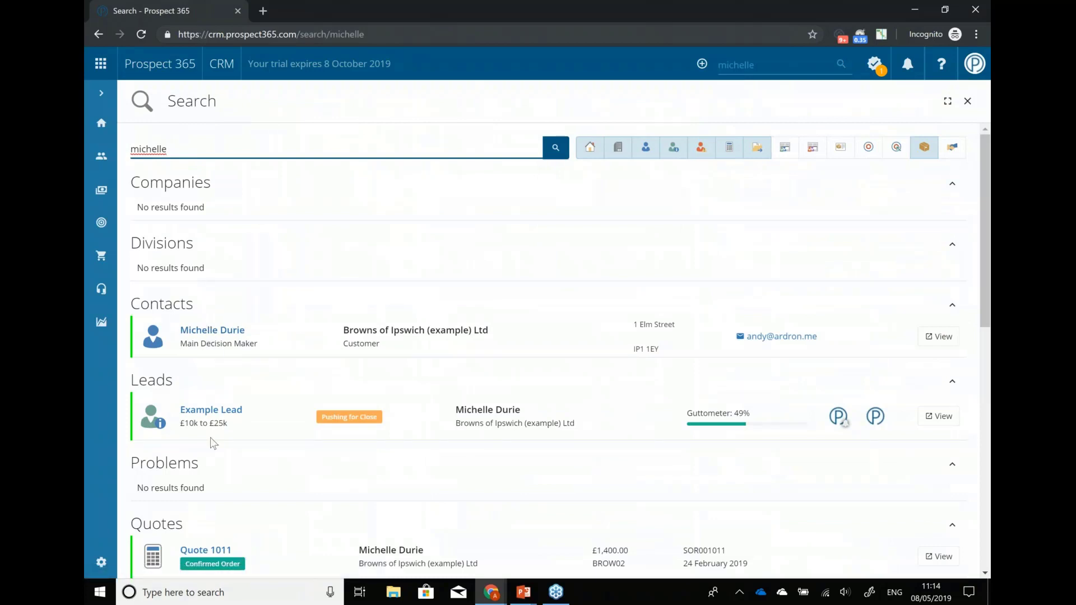
click(221, 333)
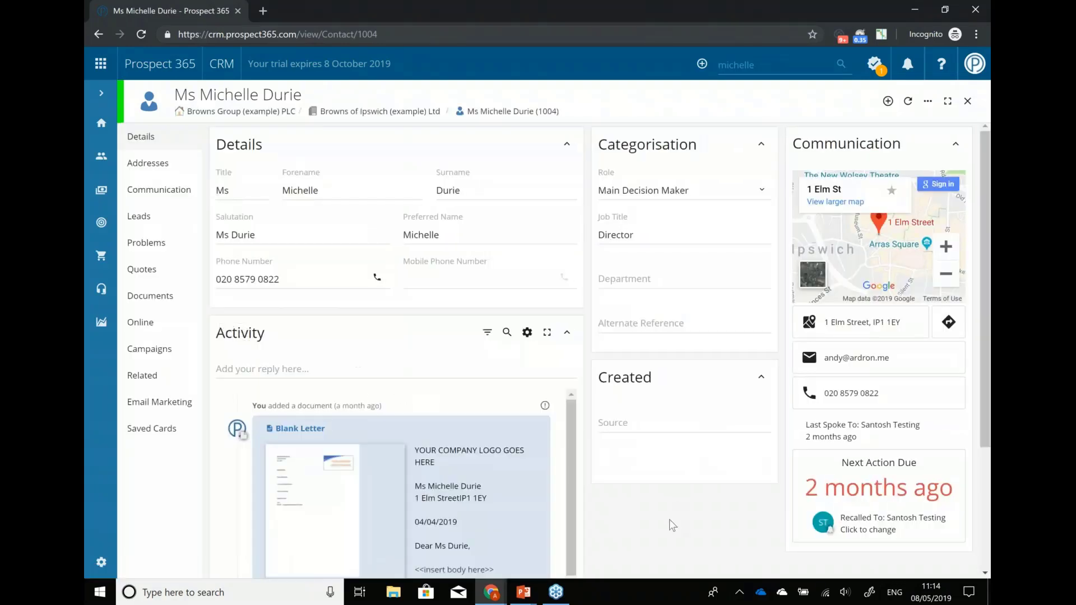
- Create a new sales order in Sterling for this contact, not based on any existing record
drag(987, 364, 987, 480)
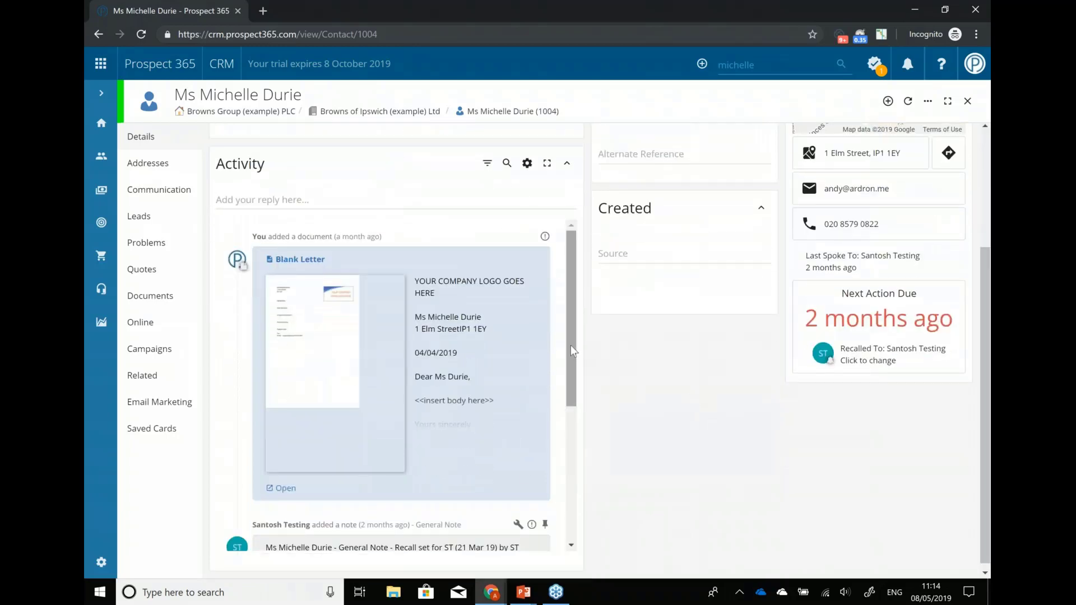
drag(574, 372, 573, 282)
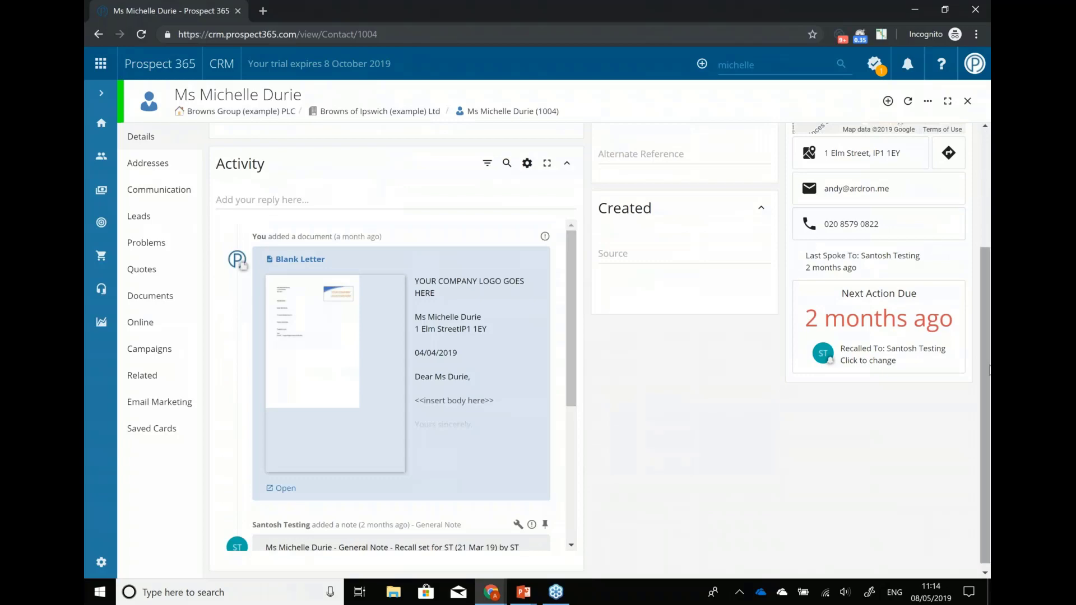
drag(986, 372, 987, 258)
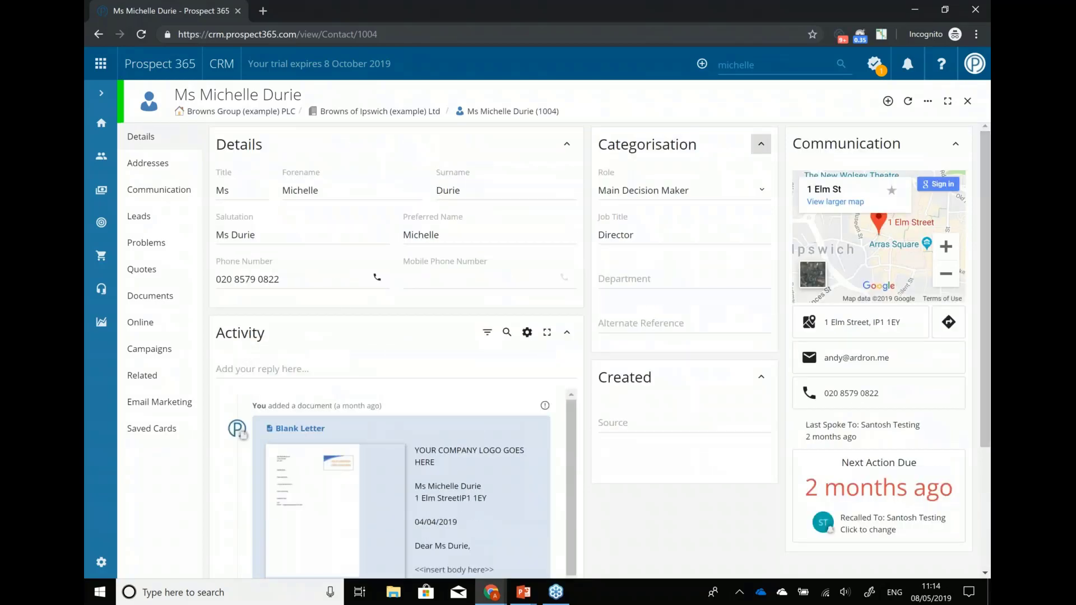
click(887, 103)
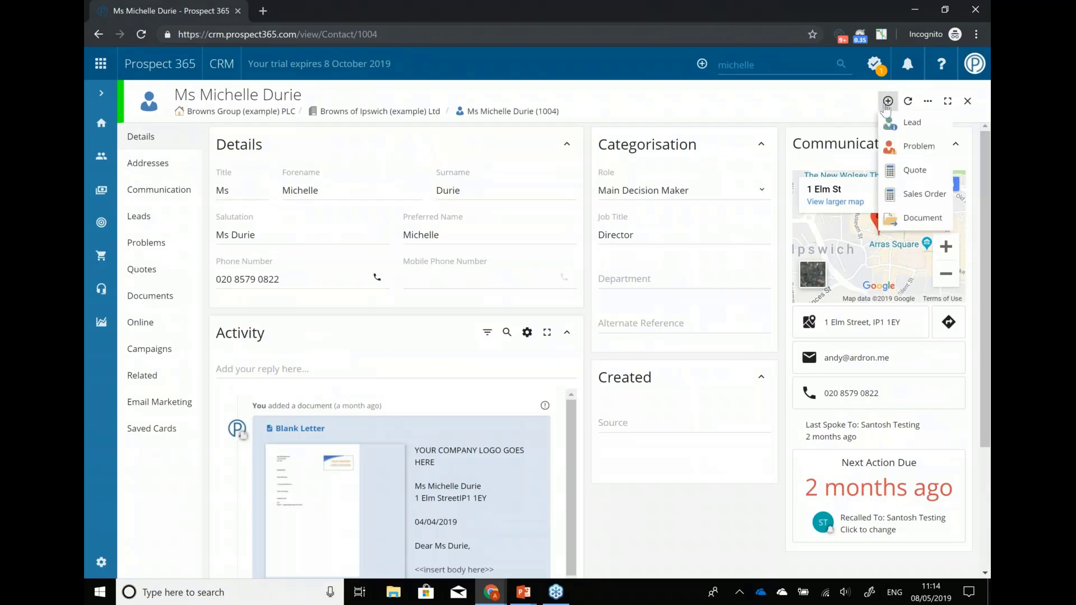
click(904, 196)
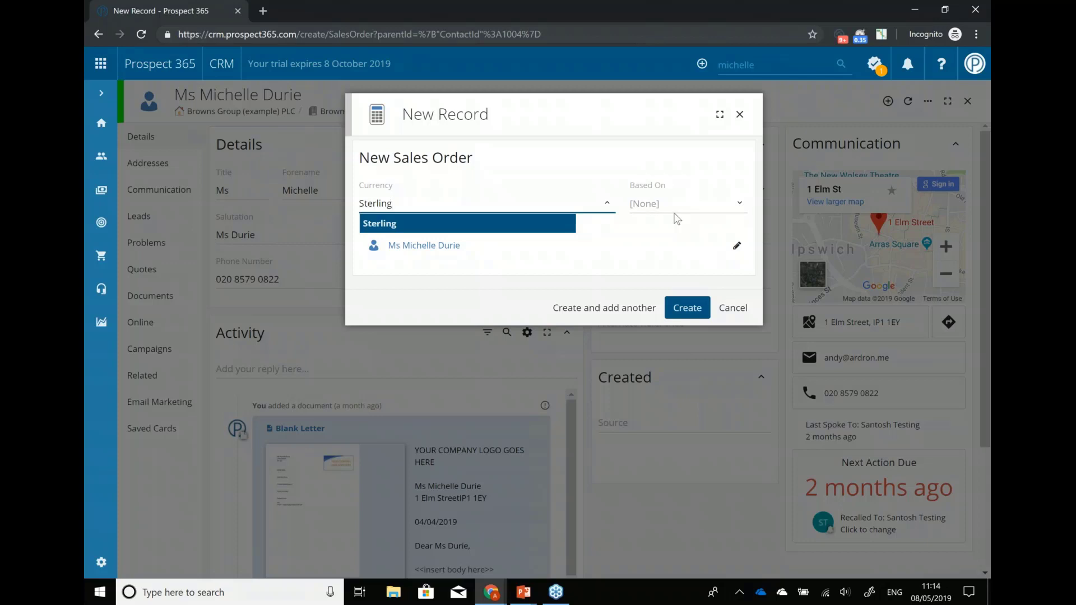
click(687, 307)
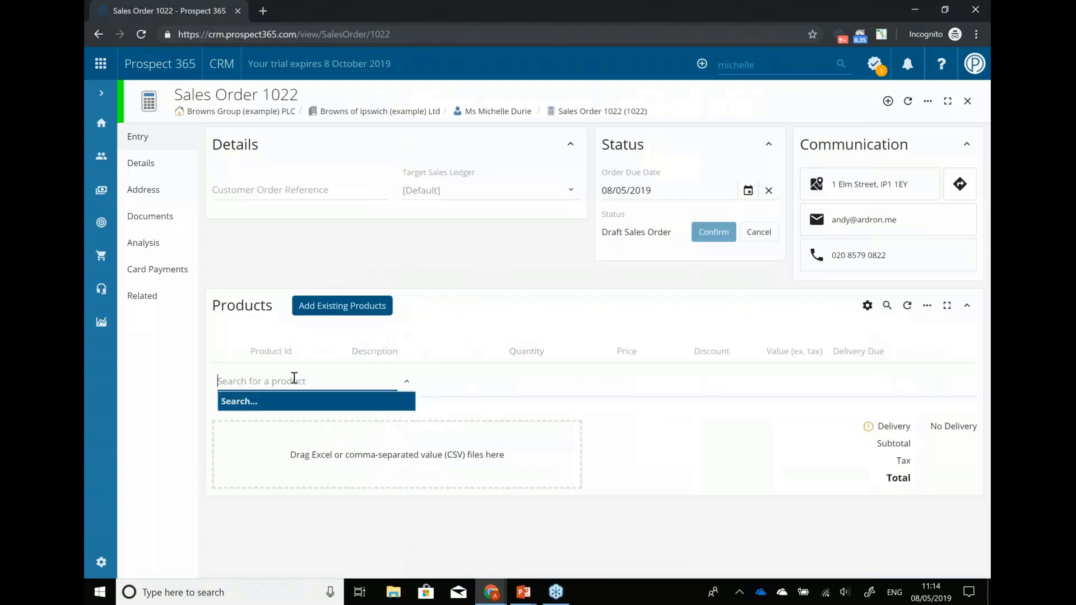
- Add Product A and Product B to the sales order, each with a quantity of 1
text(prod)
key(Return)
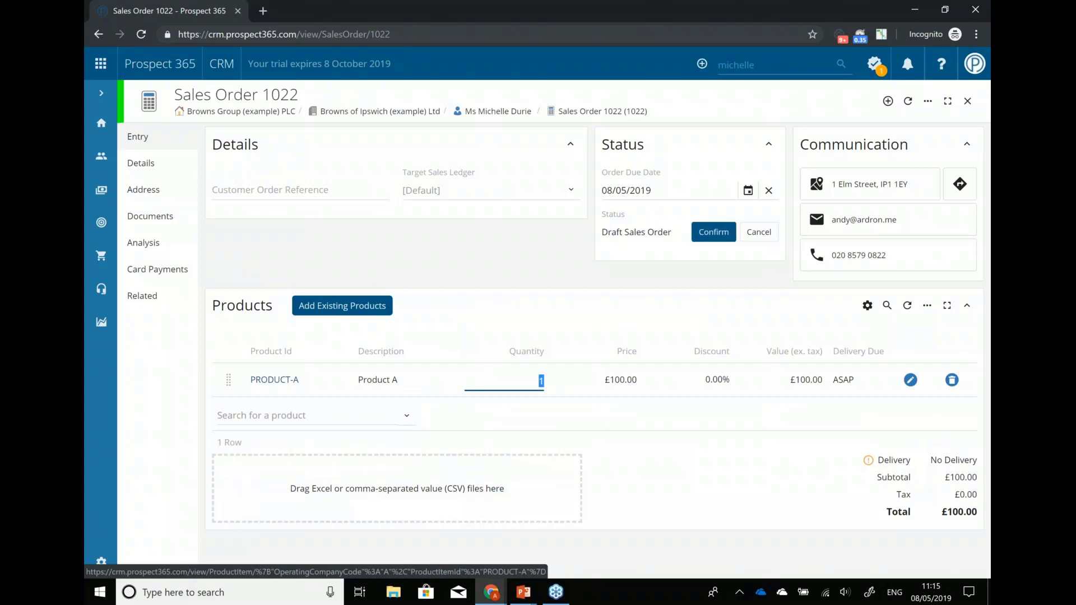
key(Return)
text(prod)
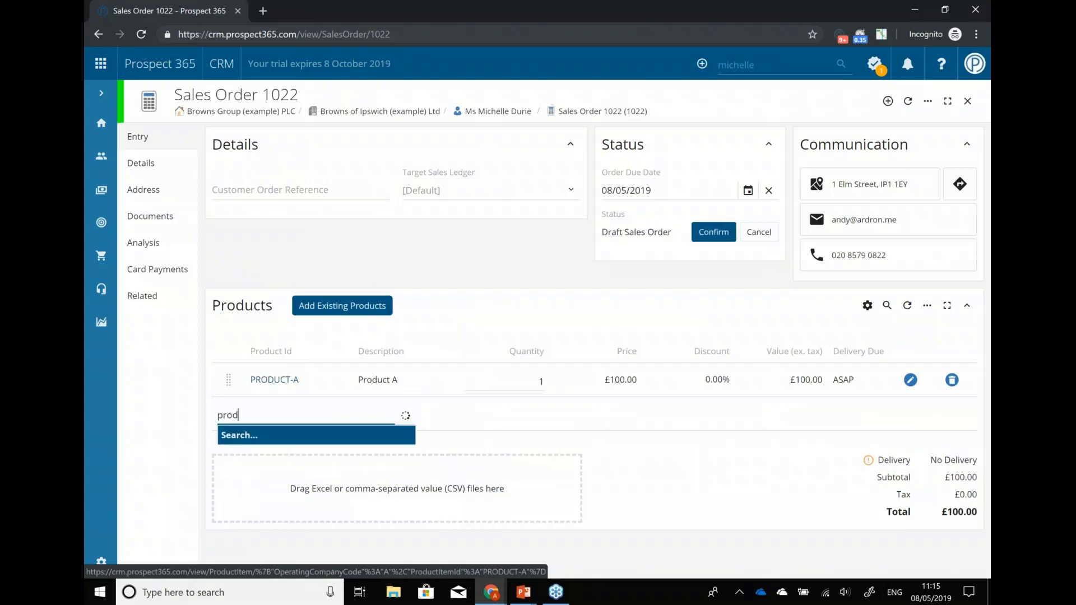
text(uct b)
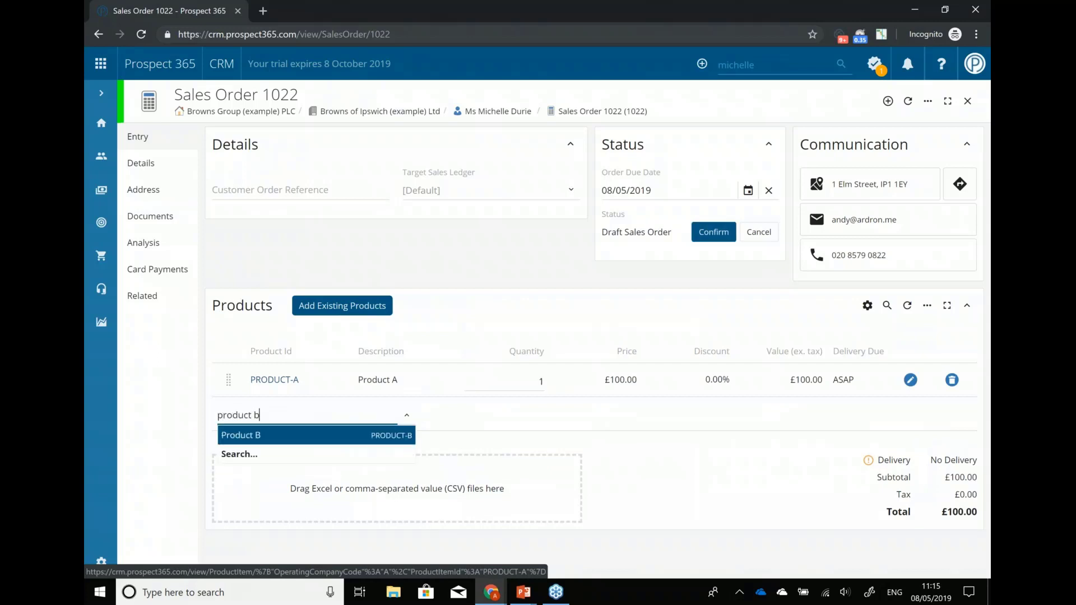
key(Return)
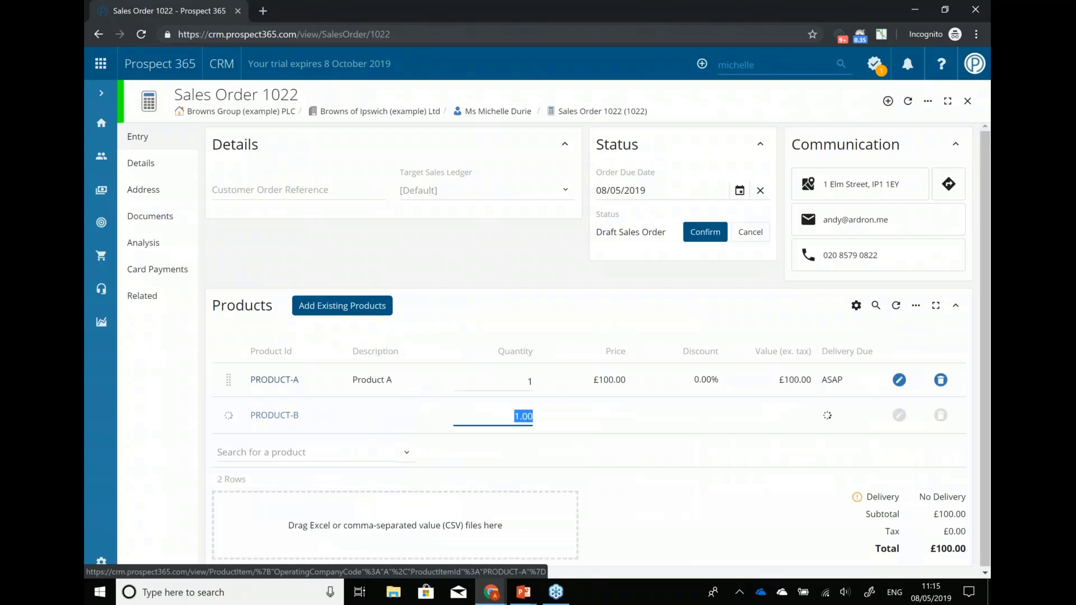
key(Tab)
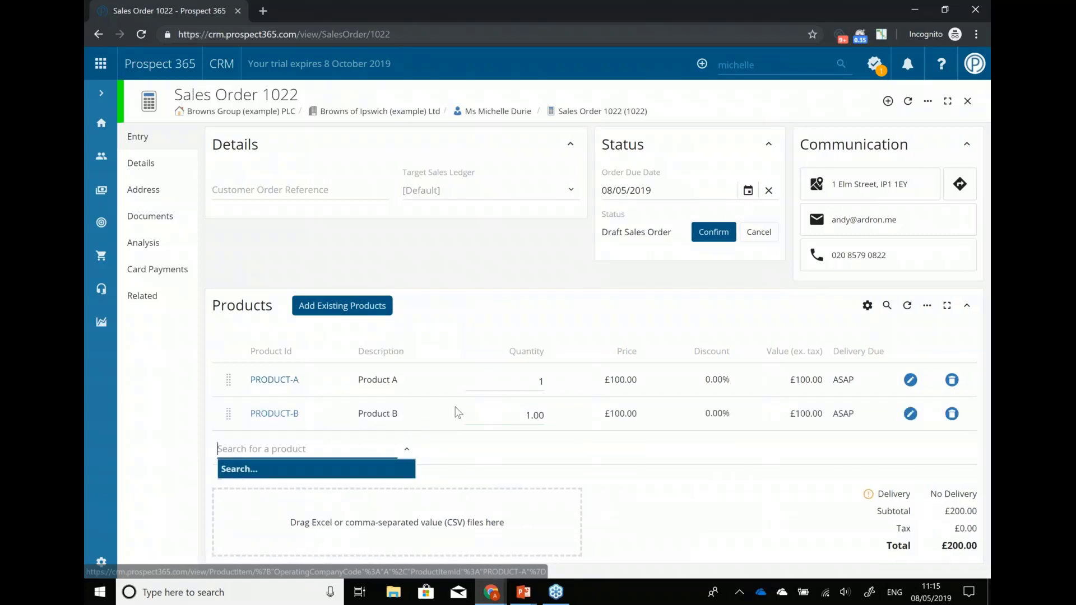
- Set Product A's quantity to 10 and add Product C to the sales order
click(511, 373)
text(0)
click(343, 441)
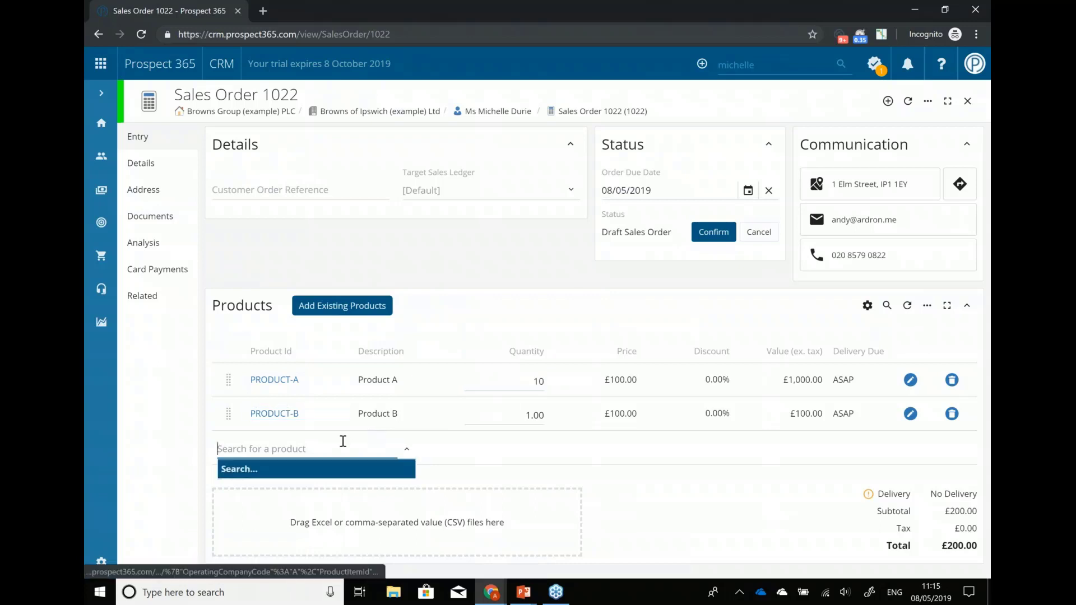
text(produc)
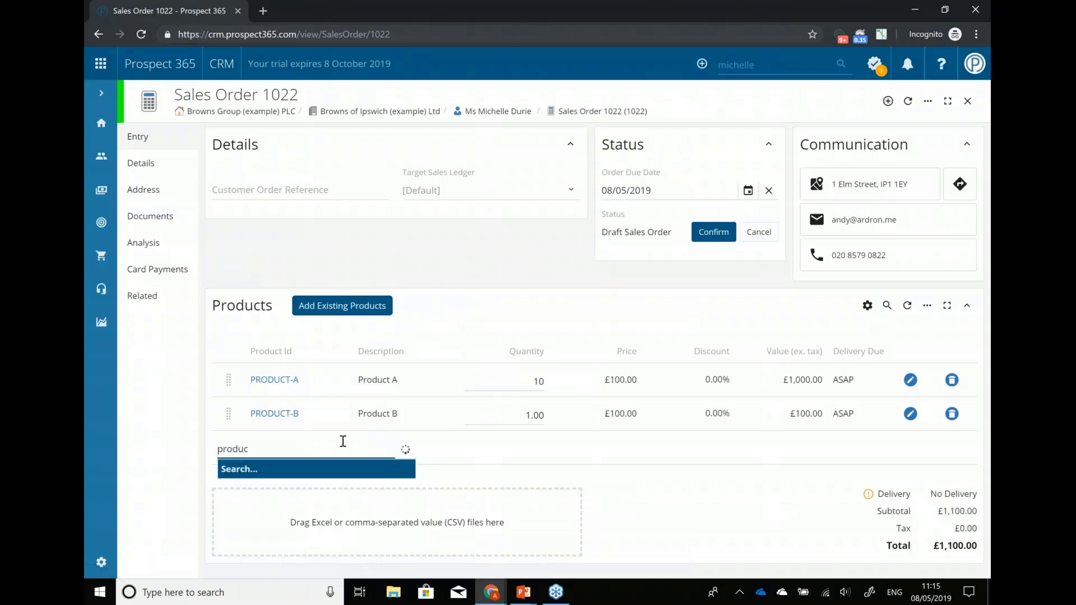
key(Down)
key(Down)
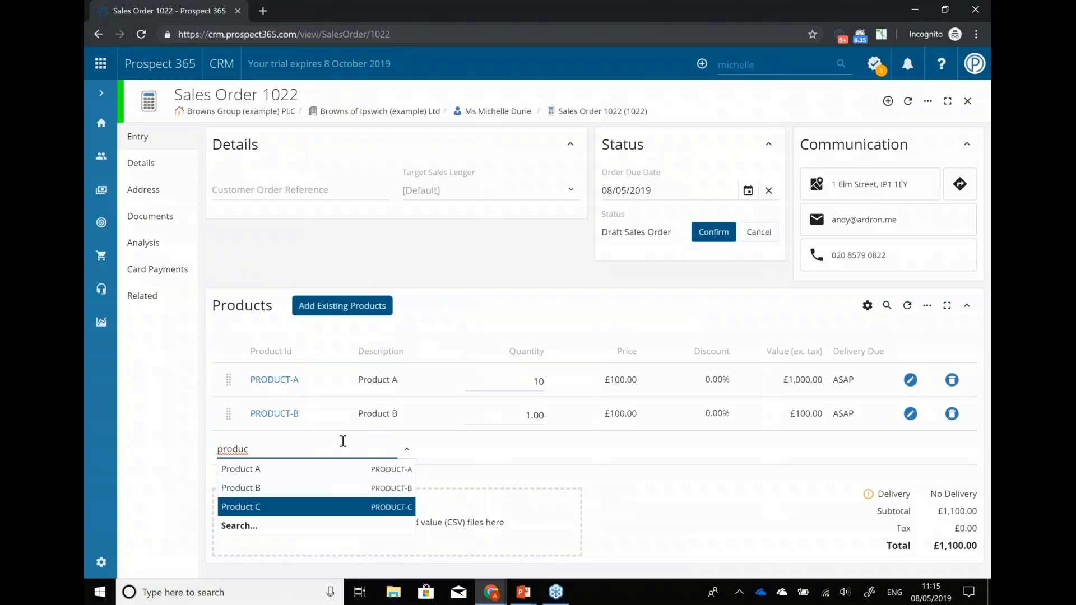
key(Return)
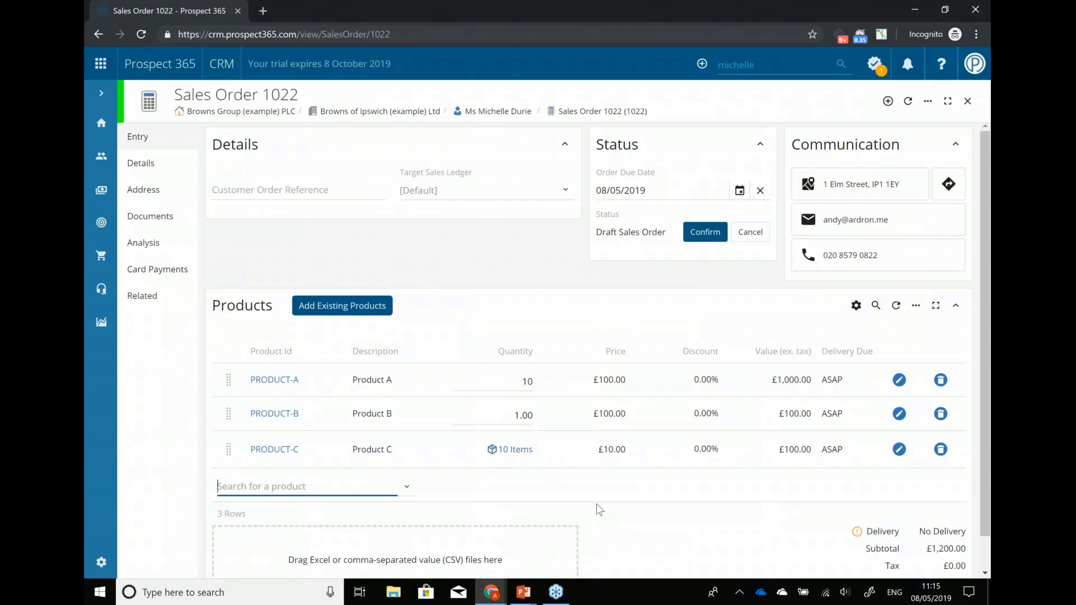
- Search the existing products for "prod", view the Recently Purchased list, and close the product search without adding anything
click(366, 307)
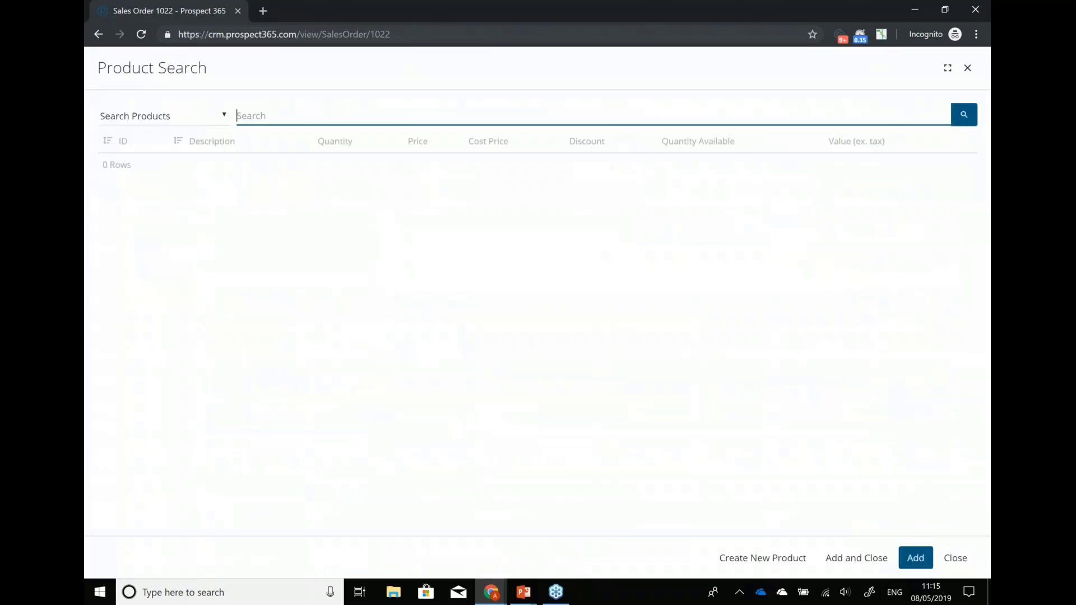
text(prod)
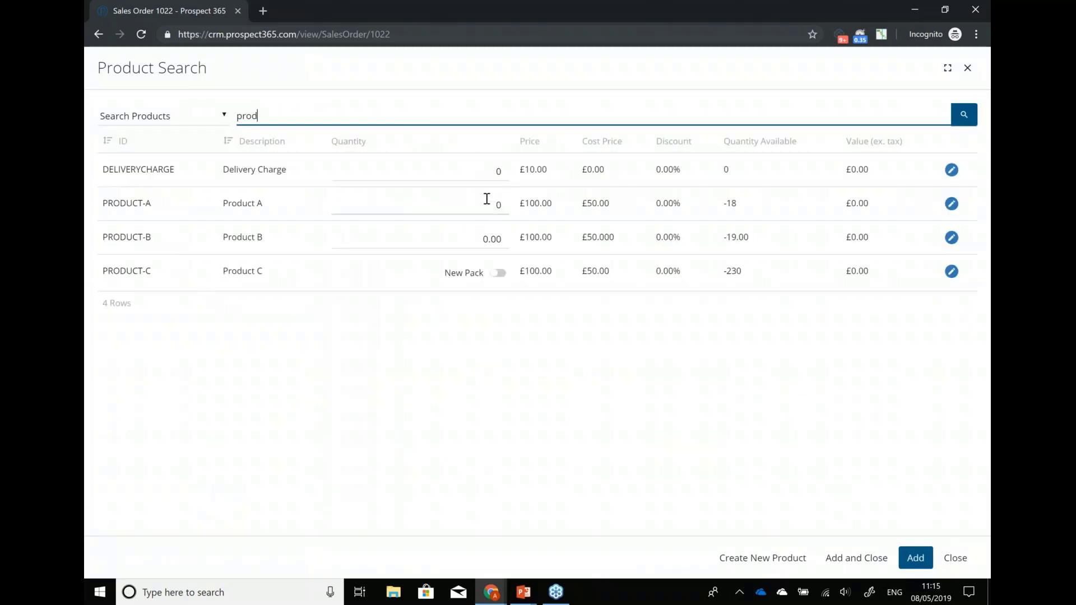
click(200, 116)
click(170, 156)
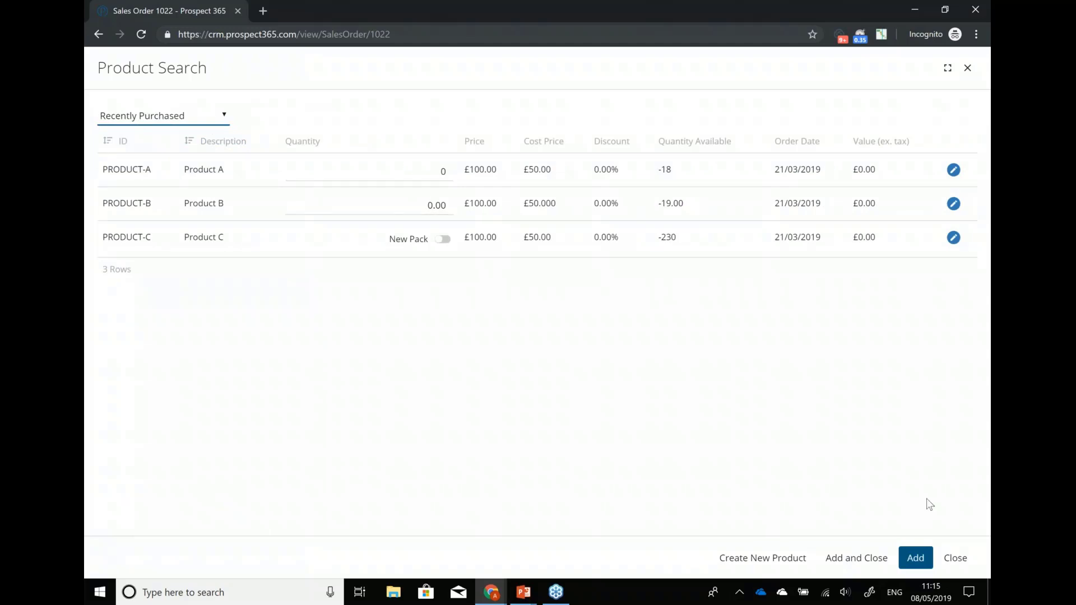
click(956, 558)
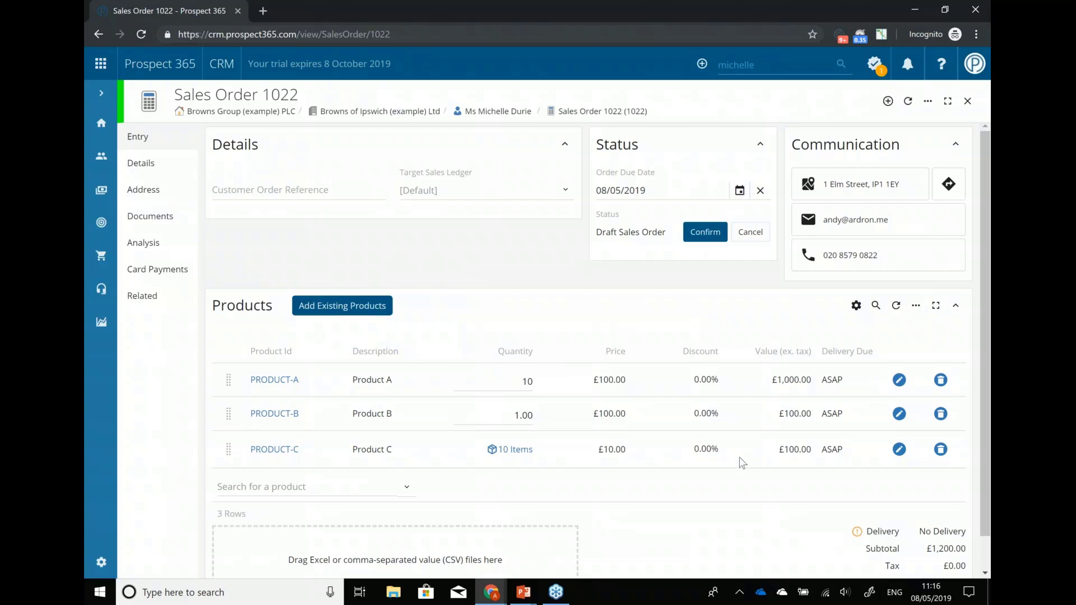
- Confirm the draft sales order and return to the contact's record
click(697, 235)
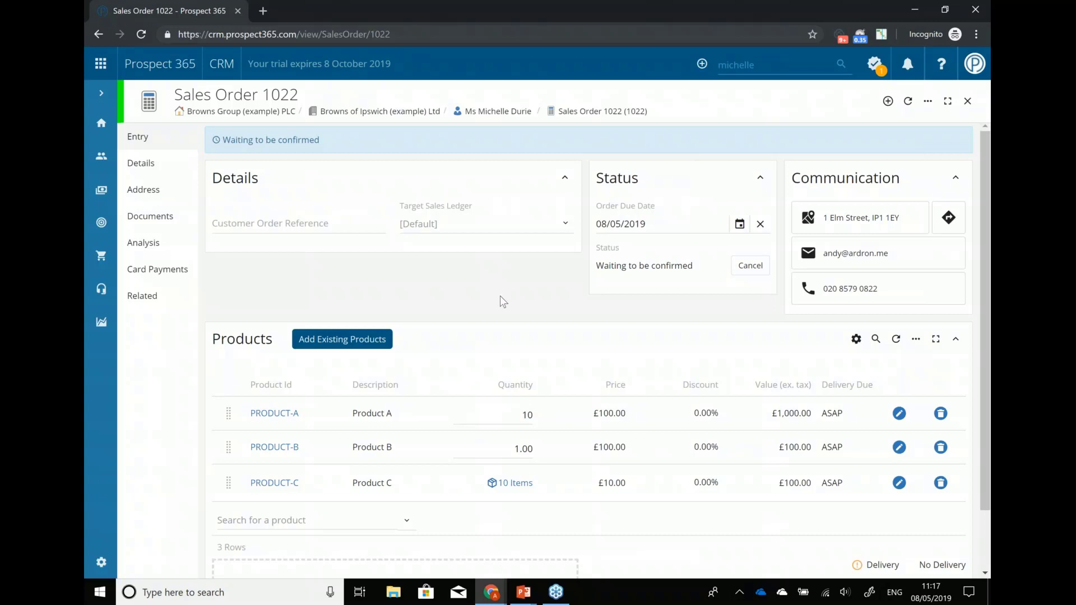
click(481, 112)
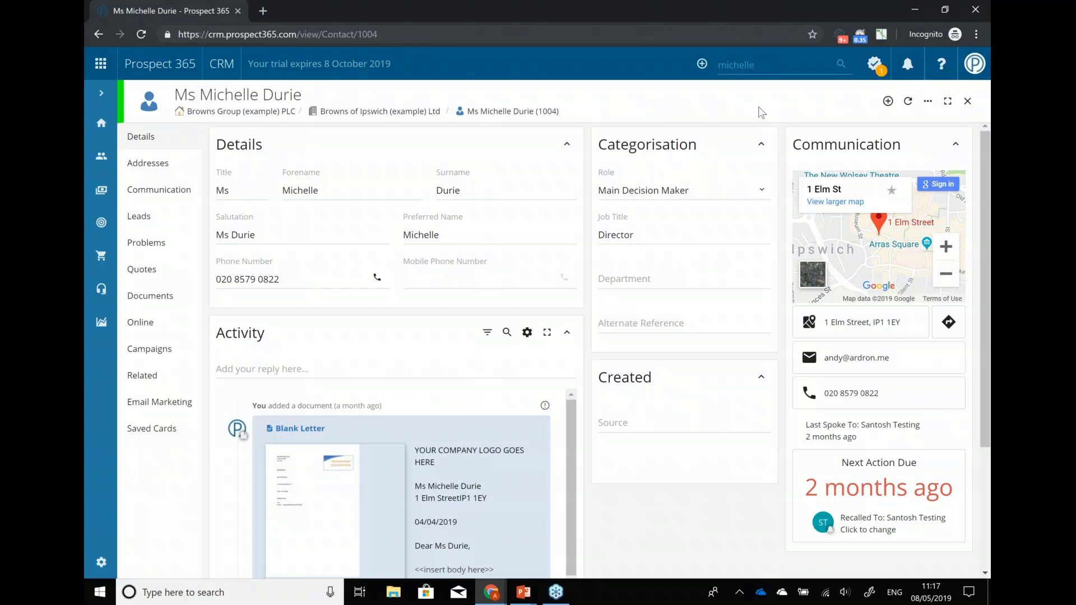
- Create a new quote for the contact with the description "New Batteries", keeping the Sterling currency and Default Quote Pipeline
click(888, 101)
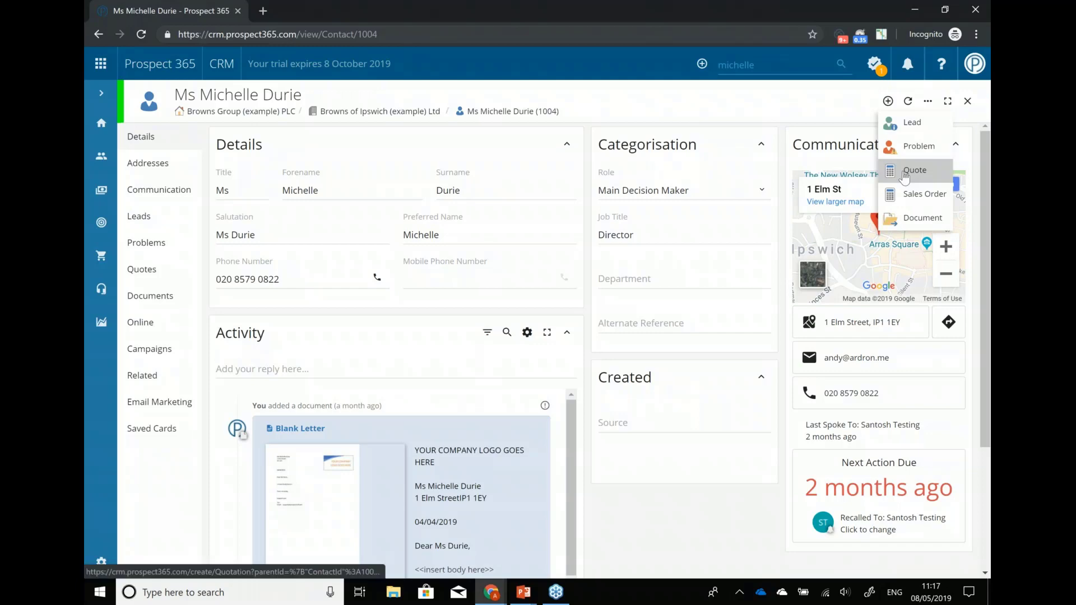
click(903, 175)
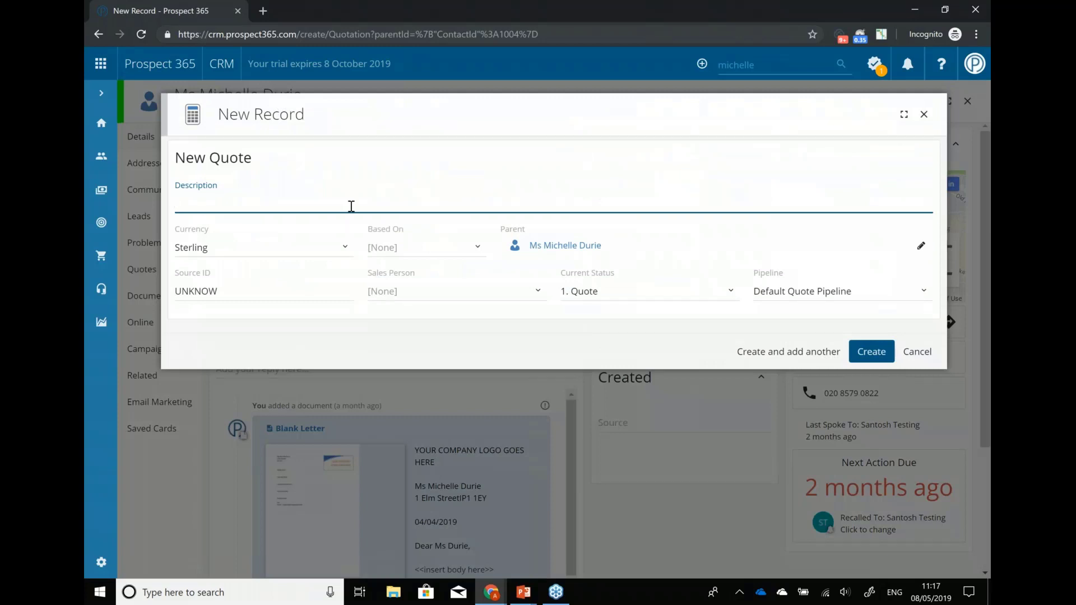
text(New Batteries)
click(869, 351)
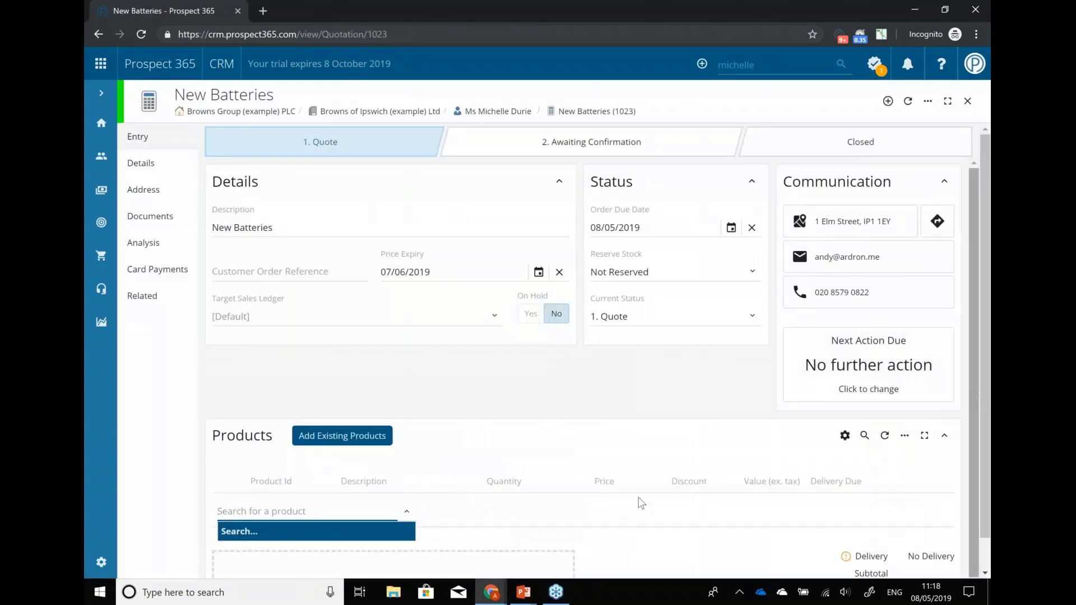
- Add Product A with quantity 4 and Product B with quantity 2 to the New Batteries quote
text(prod)
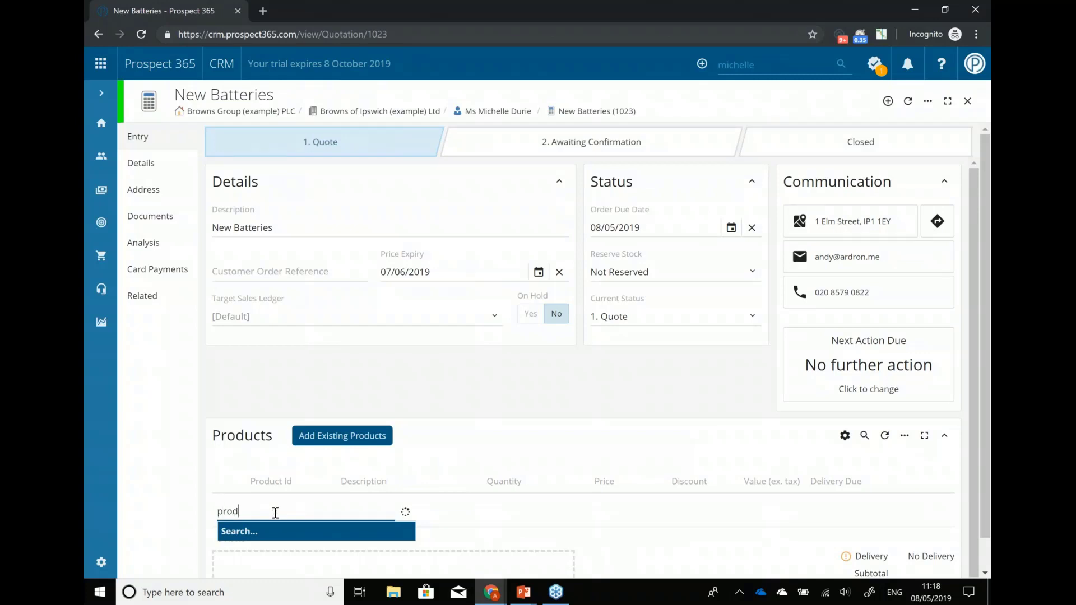
key(Return)
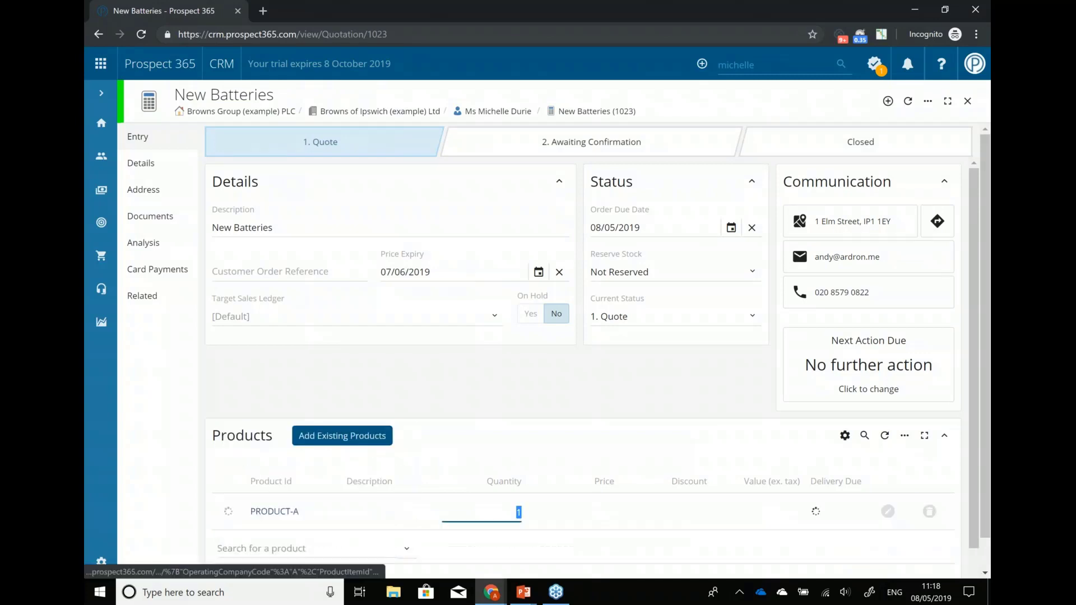
text(4)
key(Return)
text(prod)
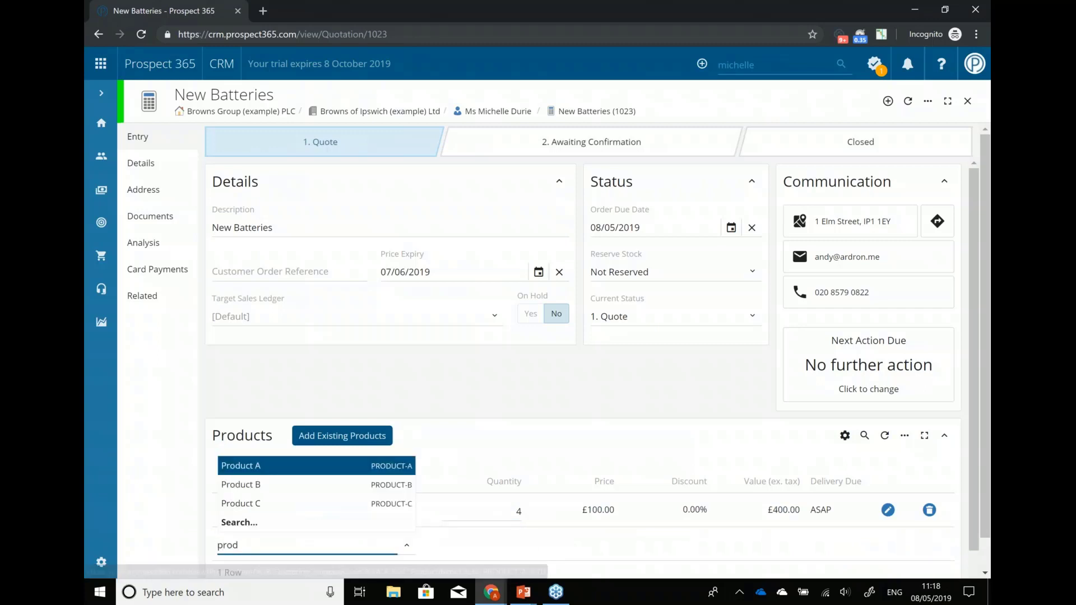
click(251, 490)
text(2)
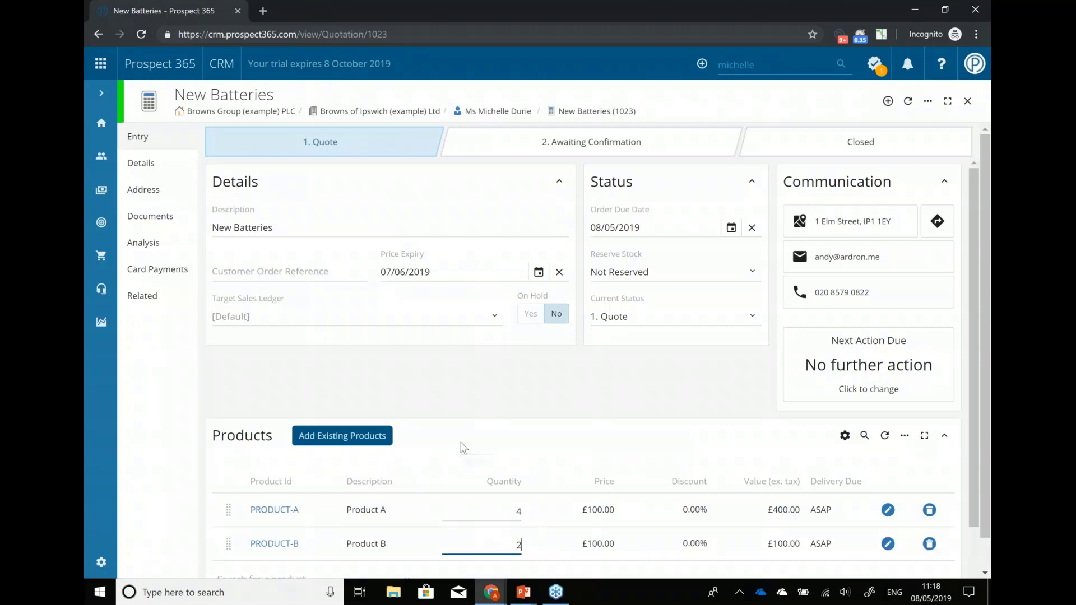
key(Return)
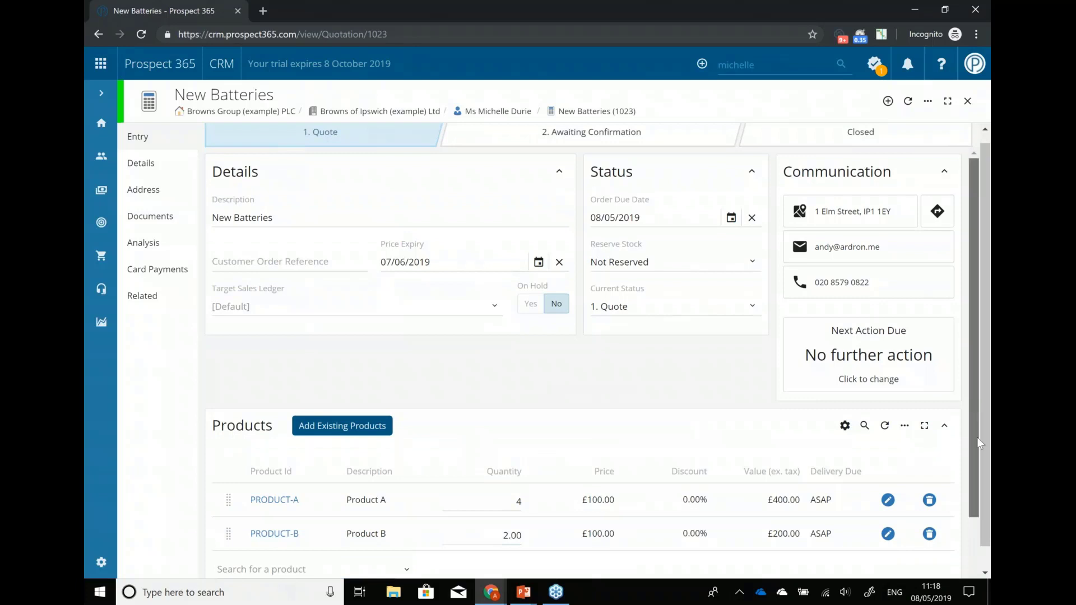
scroll(977, 448, down, 2)
scroll(970, 435, up, 2)
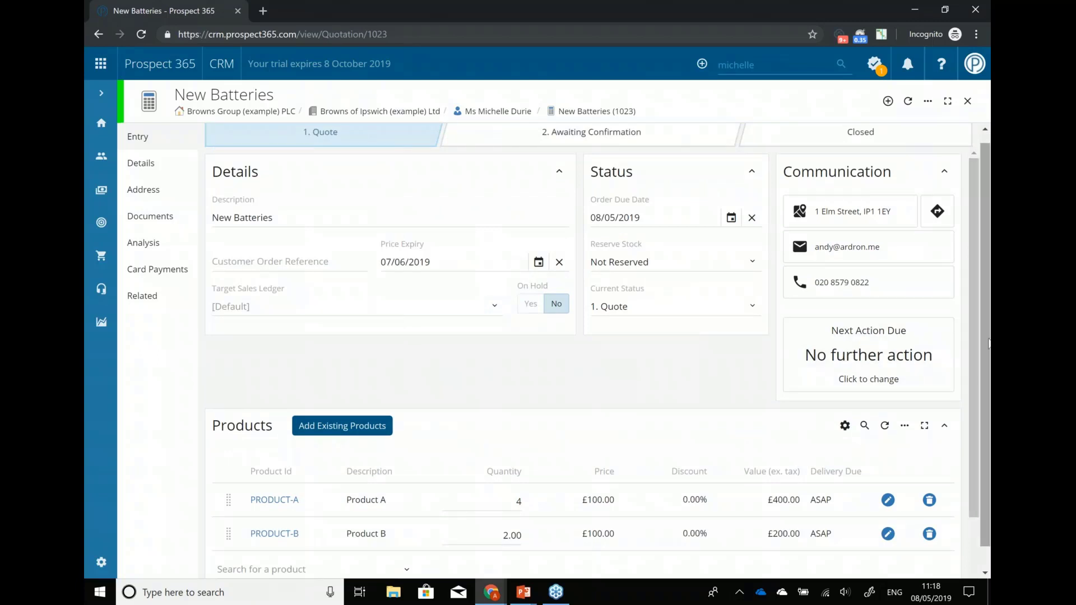
- Email the New Batteries quote to the contact with the Basic Email Quote template and set its current status to 2. Awaiting Confirmation
drag(986, 342, 988, 310)
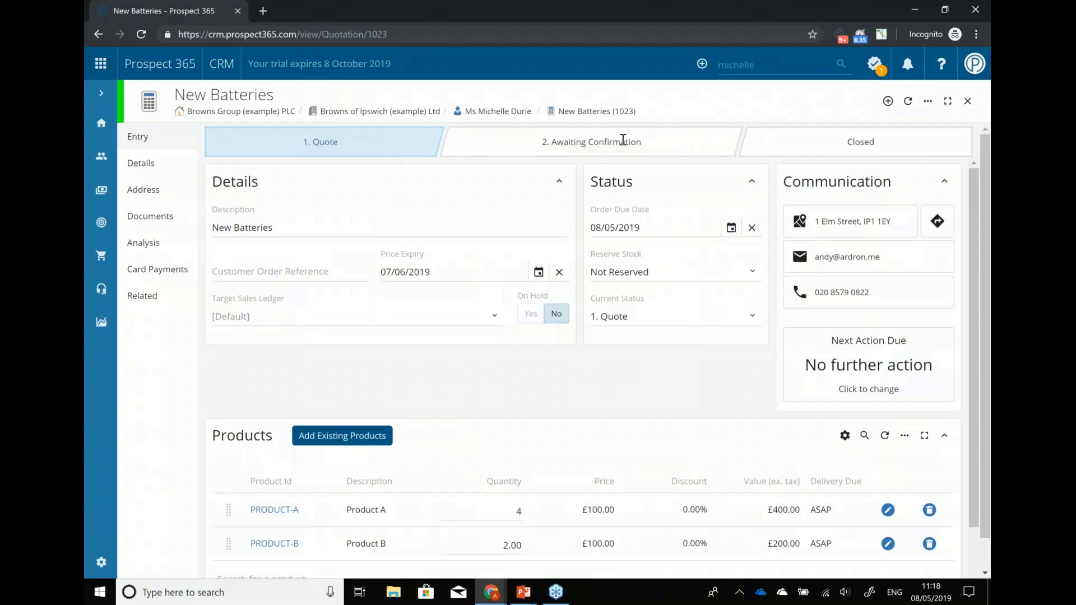
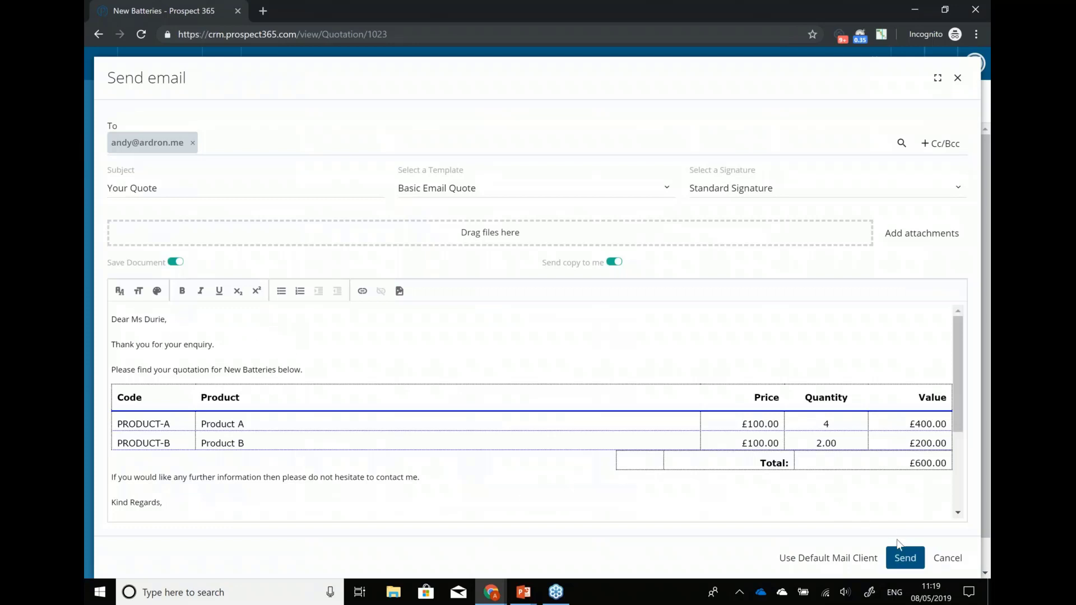
click(903, 557)
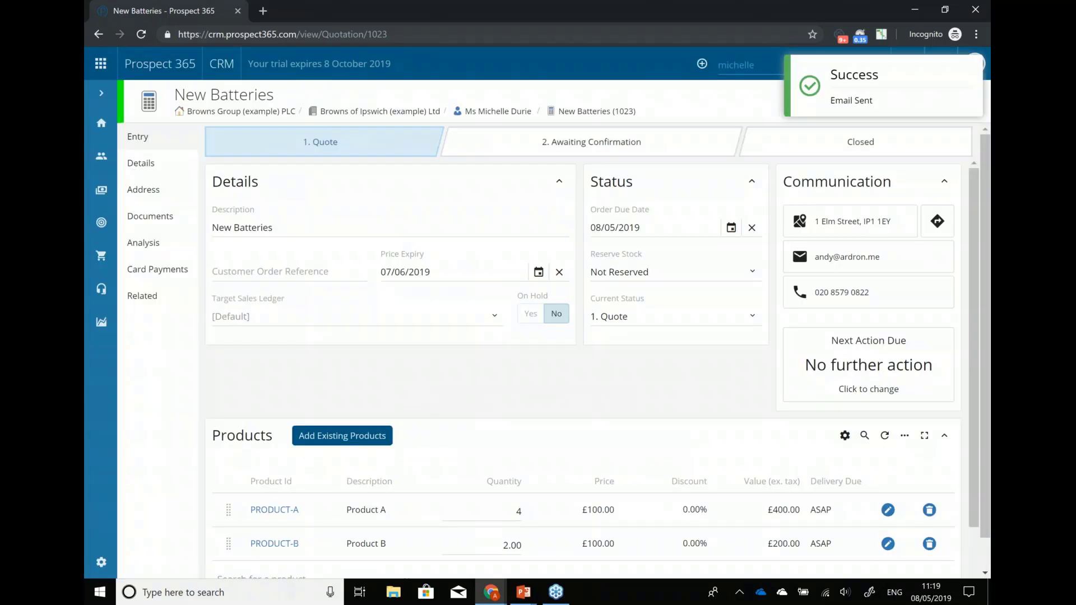
click(751, 318)
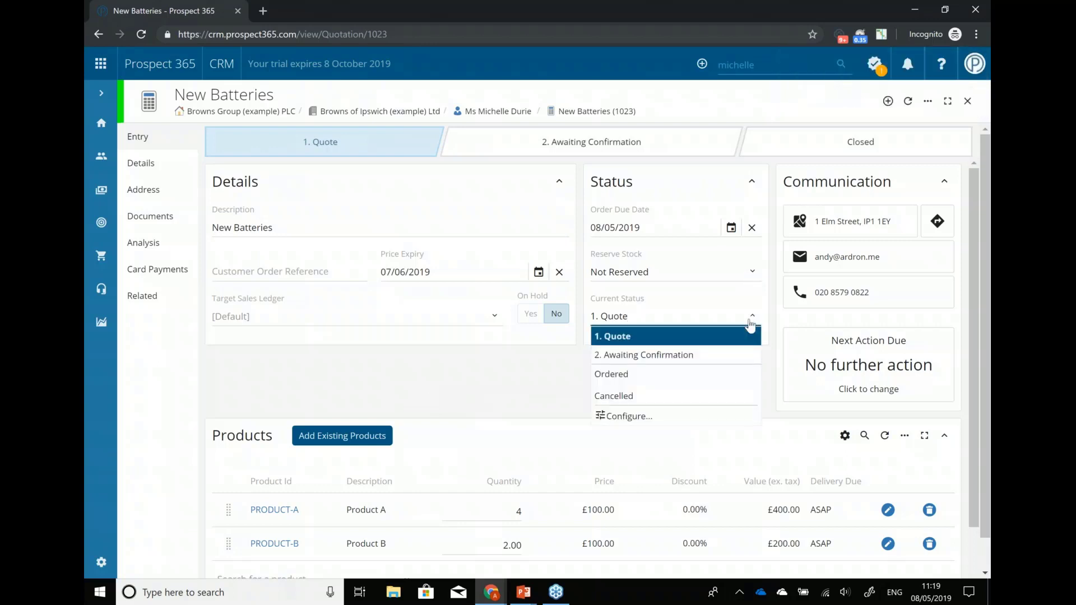
click(699, 356)
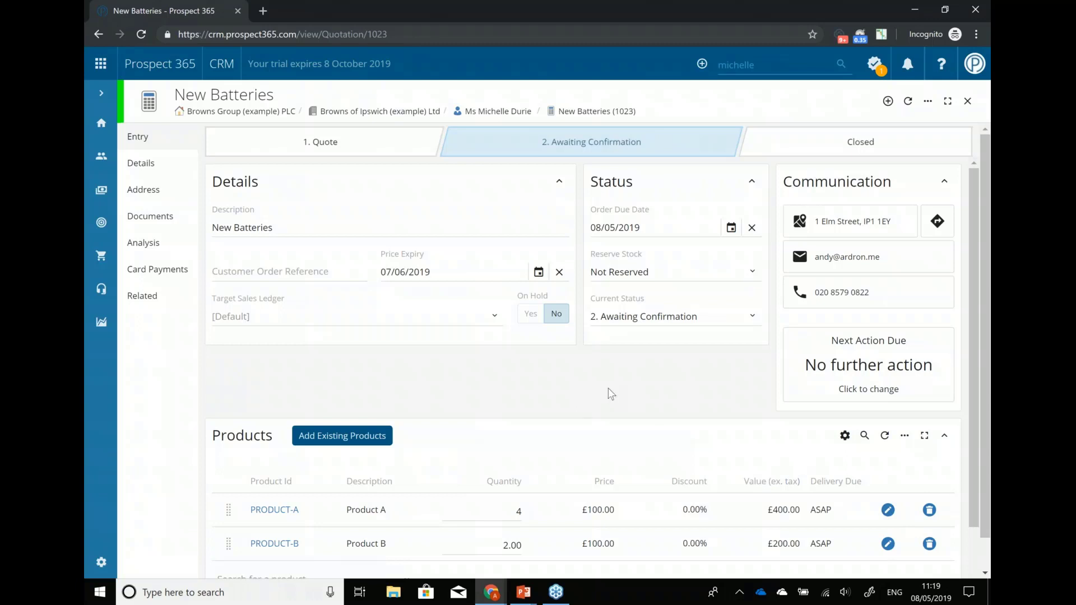
click(751, 274)
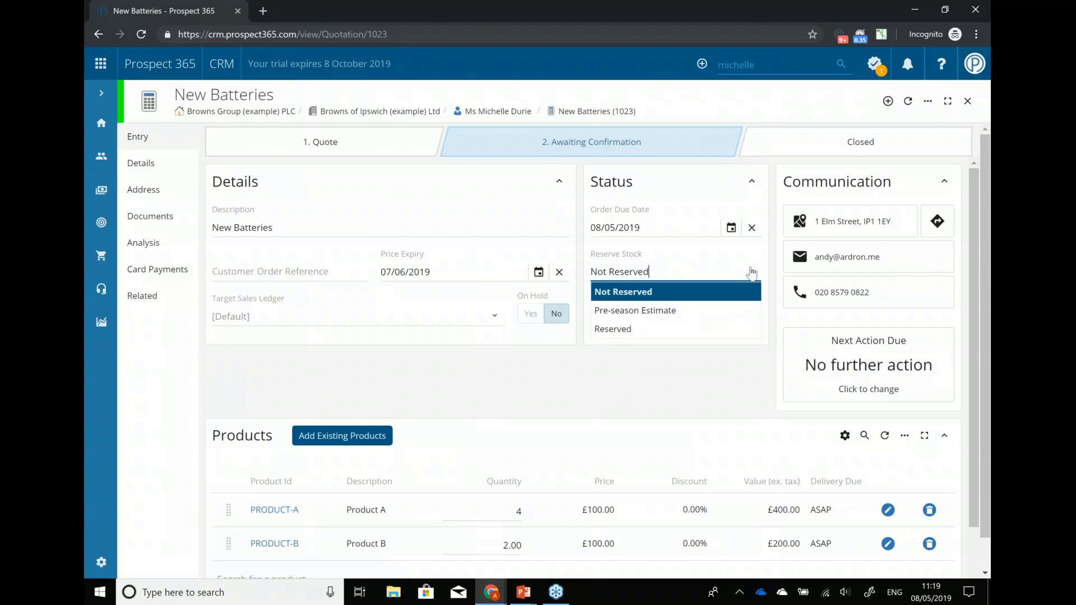
click(681, 388)
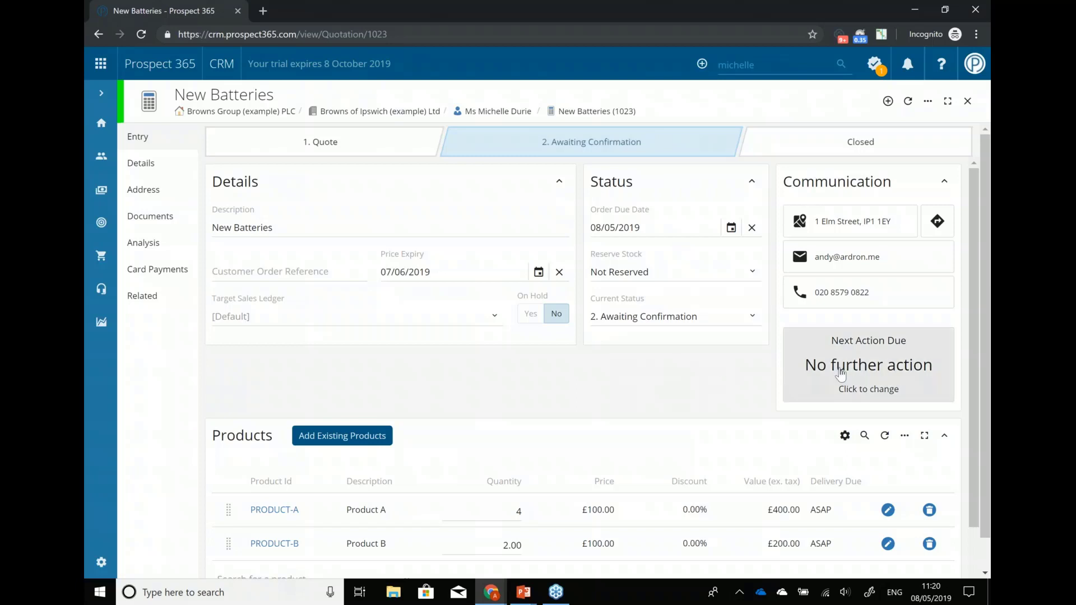
- Save a General Note recall on the quote for a colleague, dated 08/05/2019, with the note "Please call tomorrow and chase this quotation"
click(869, 389)
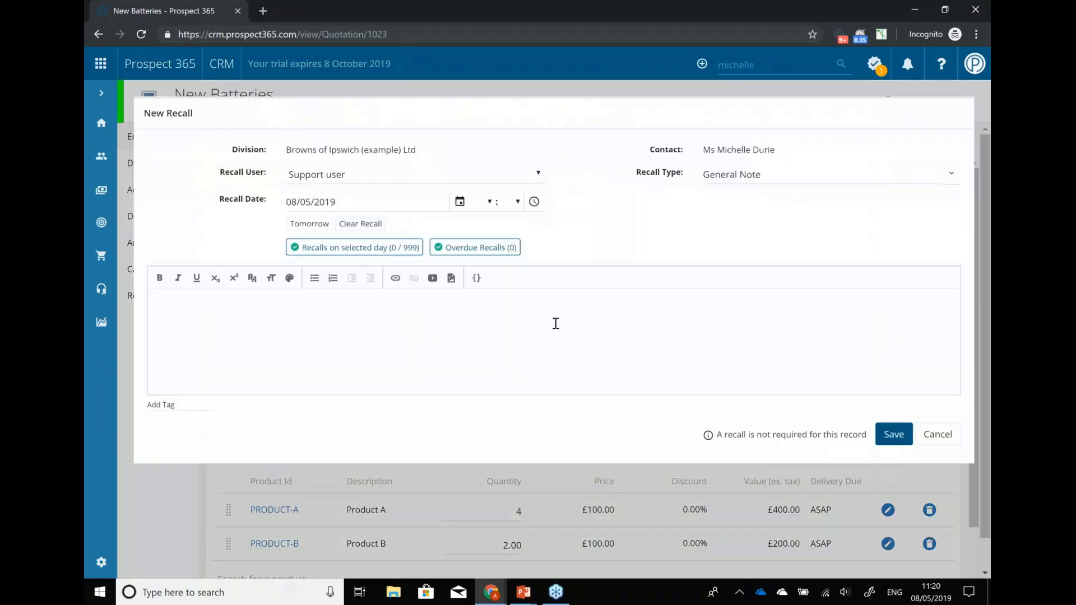
click(340, 178)
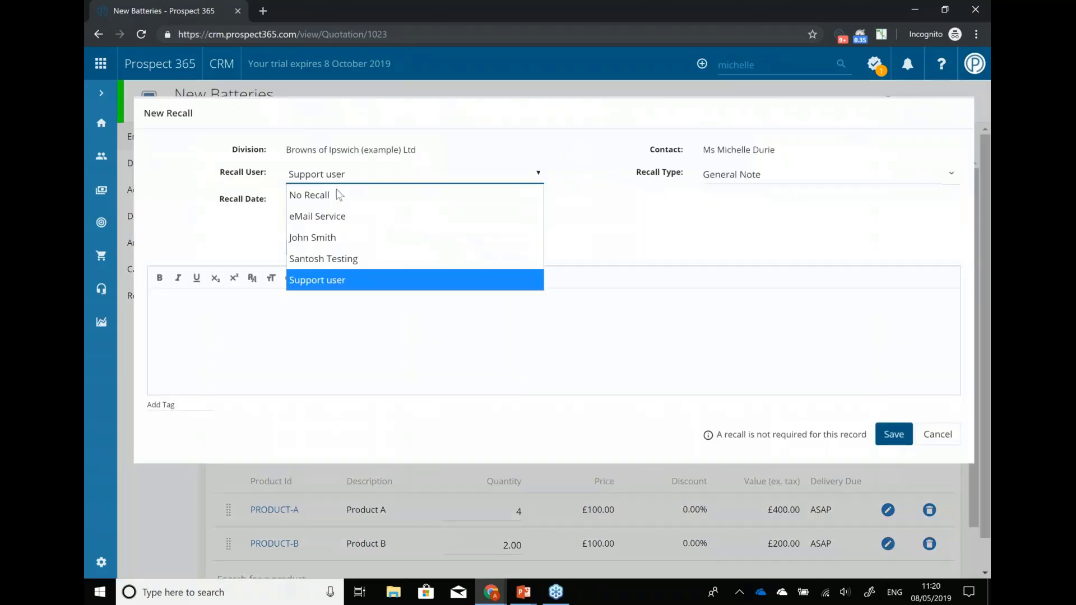
click(329, 238)
click(263, 333)
text(P)
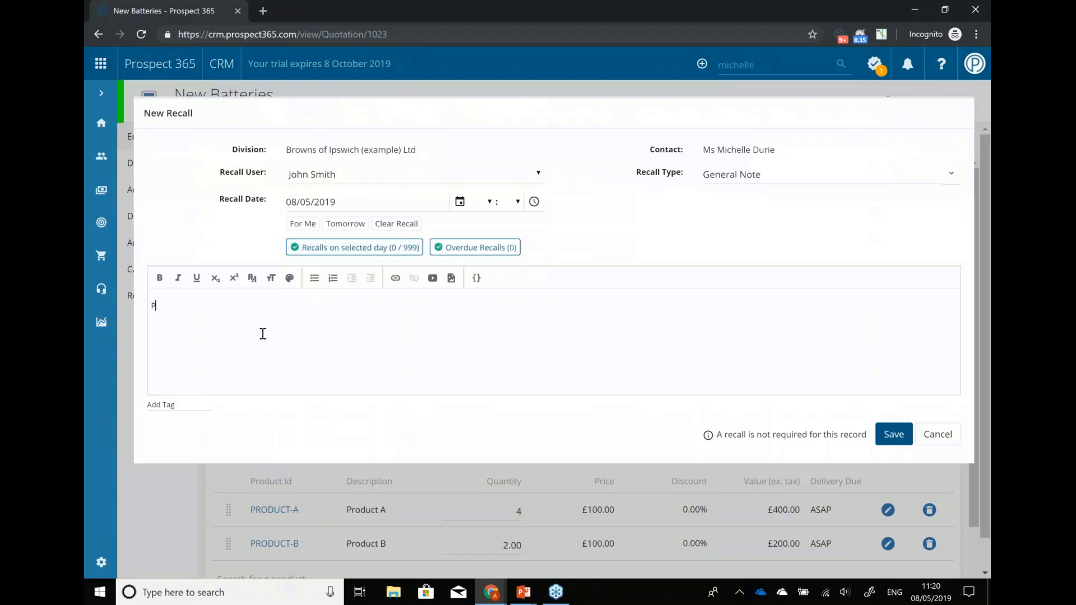
text(lease call tomorrow and chase this quotation)
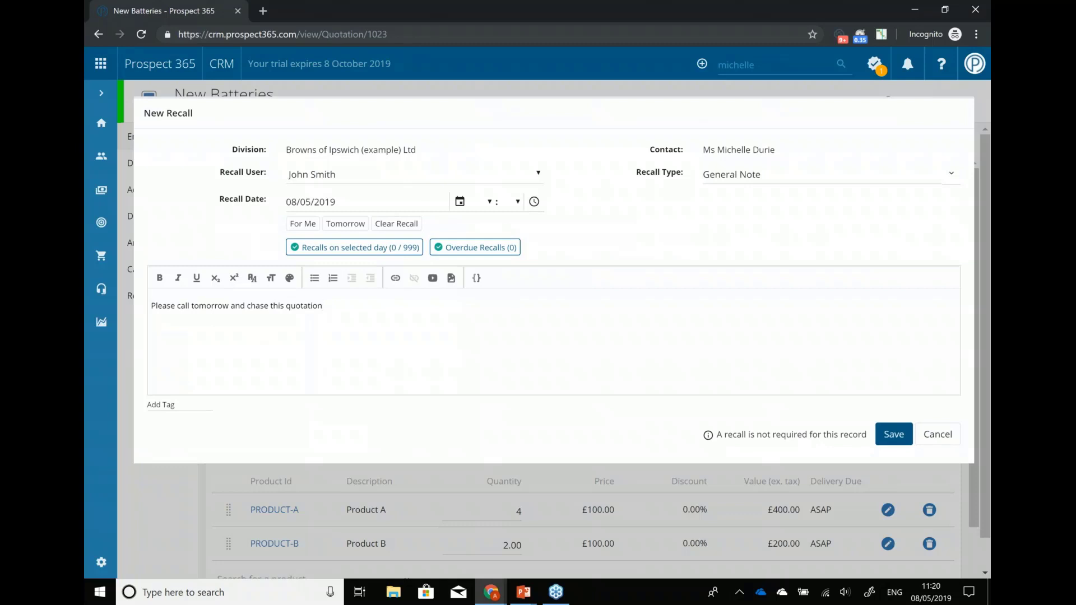
click(889, 437)
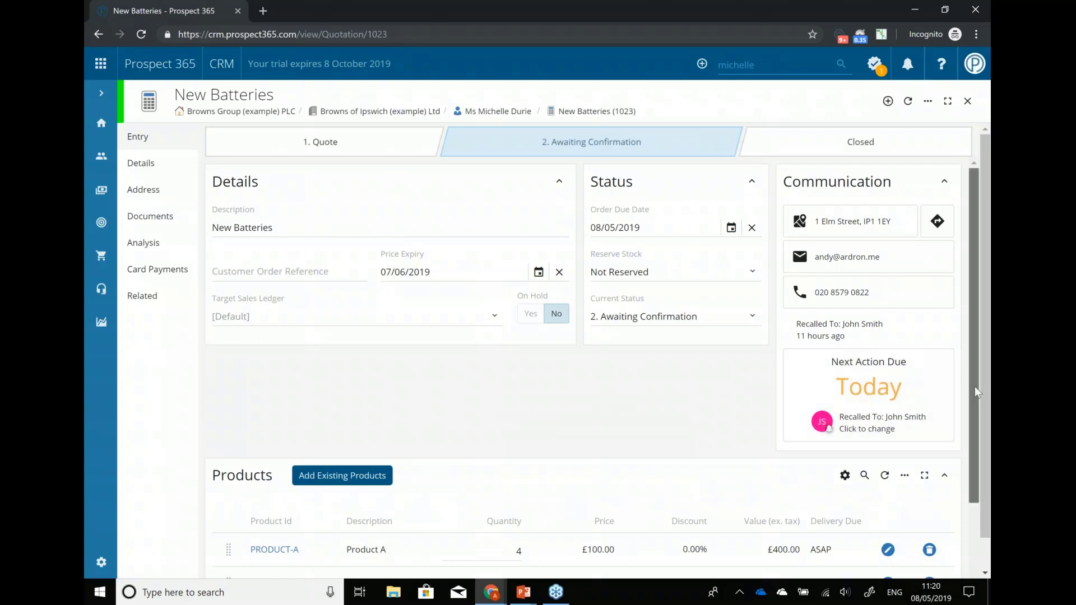
- Review the quote's details and its activity history, and return to the quote entry view
mouse_move(974, 385)
mouse_down()
mouse_move(975, 472)
mouse_move(977, 367)
mouse_up()
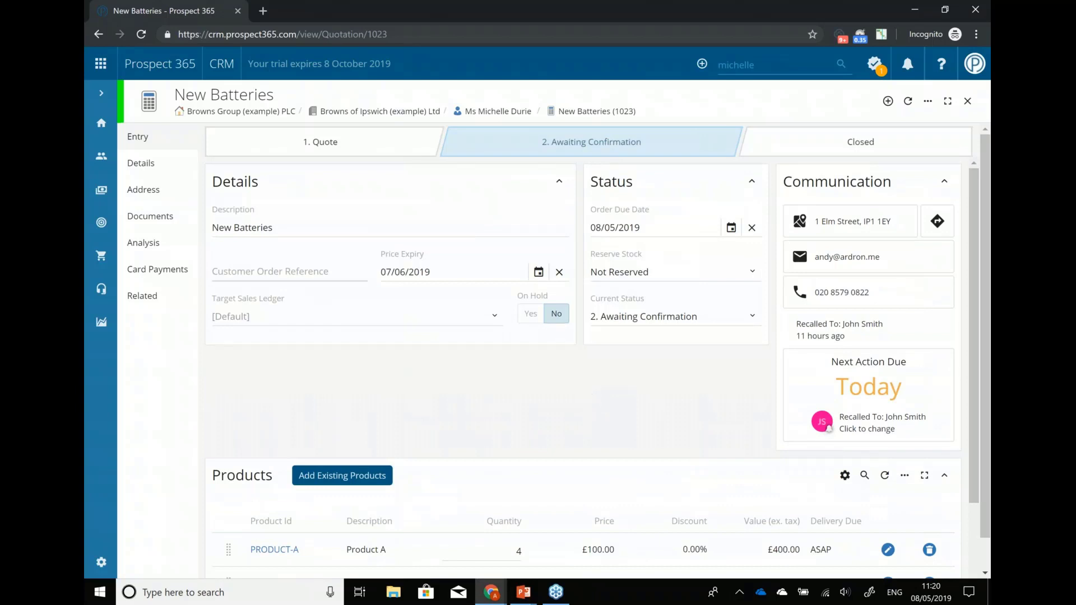
click(141, 165)
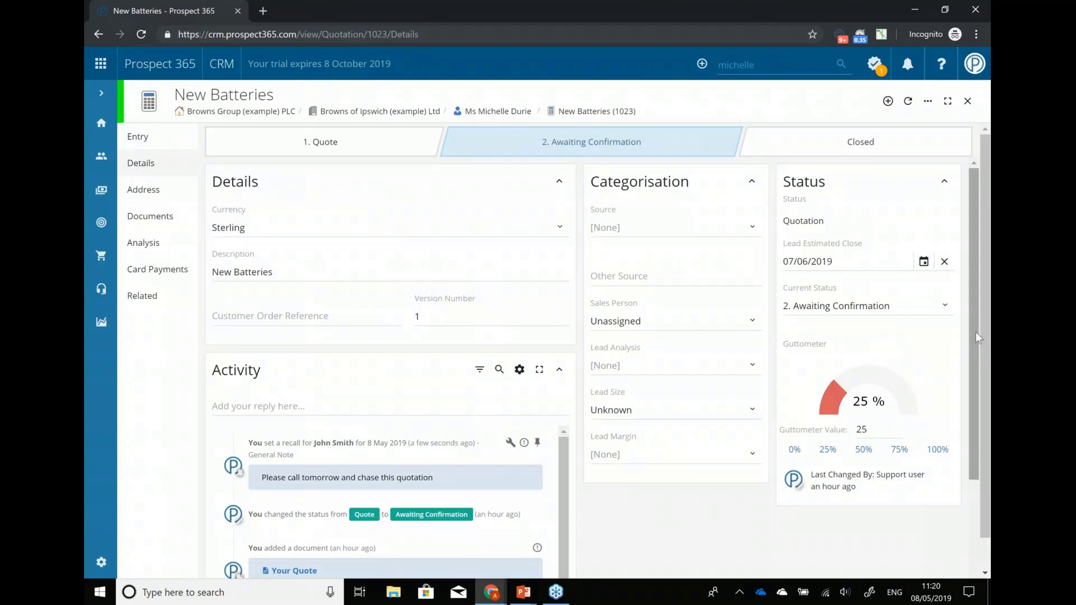
drag(973, 385, 793, 469)
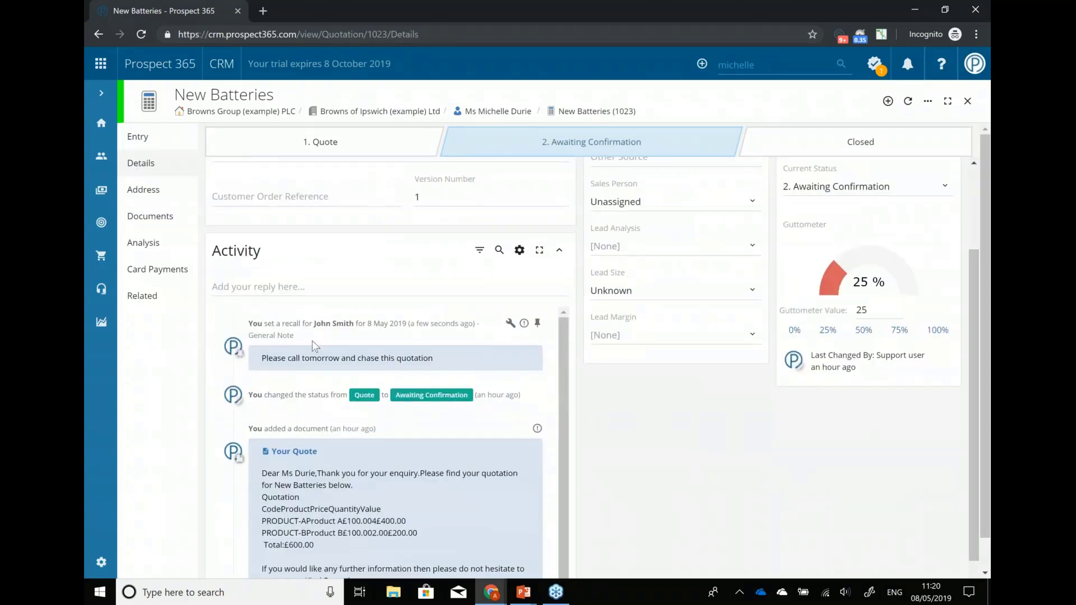
scroll(561, 416, down, 1)
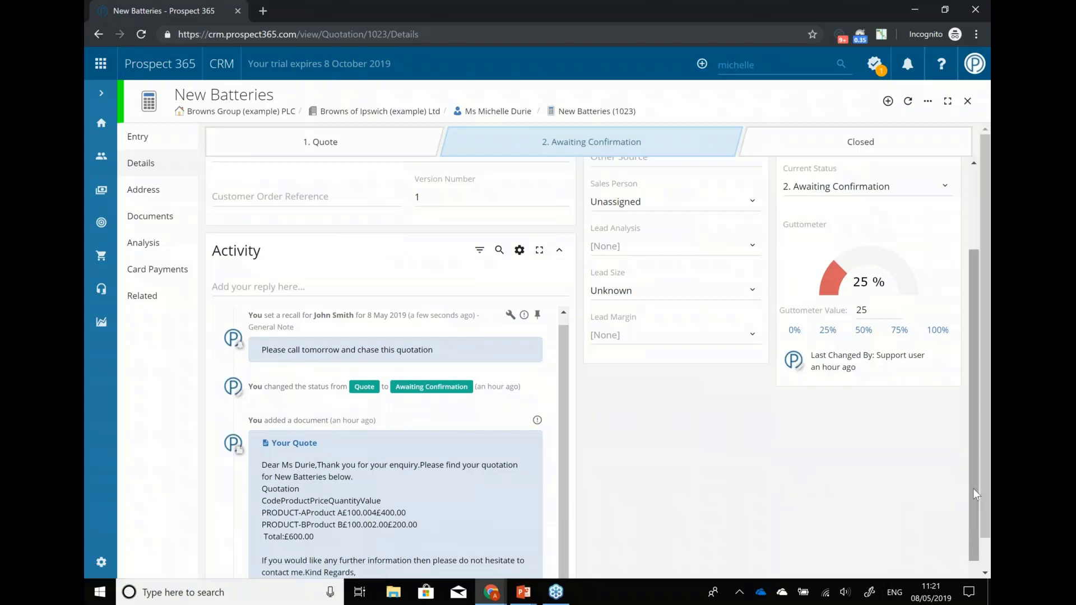
drag(974, 480, 973, 349)
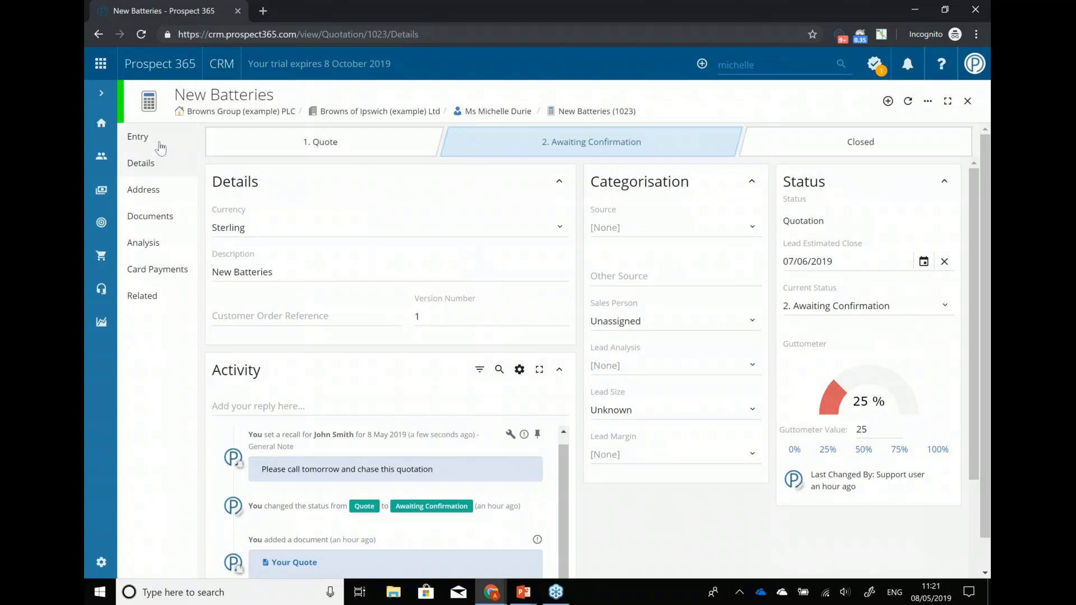
click(137, 137)
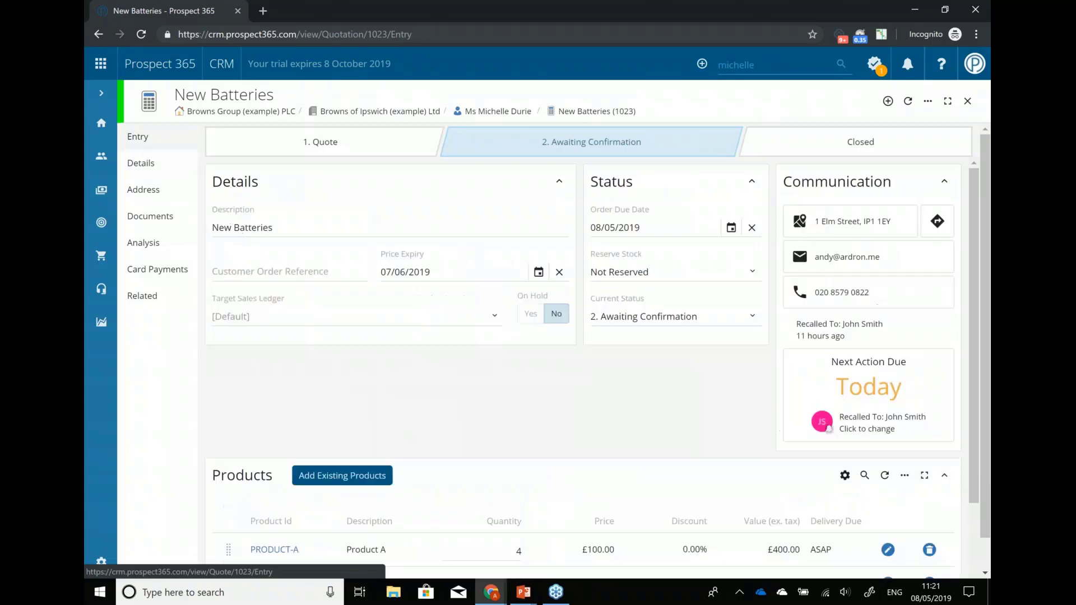
- View the status options available for the quote without changing it, and close the quote to return to the contact's record
click(749, 319)
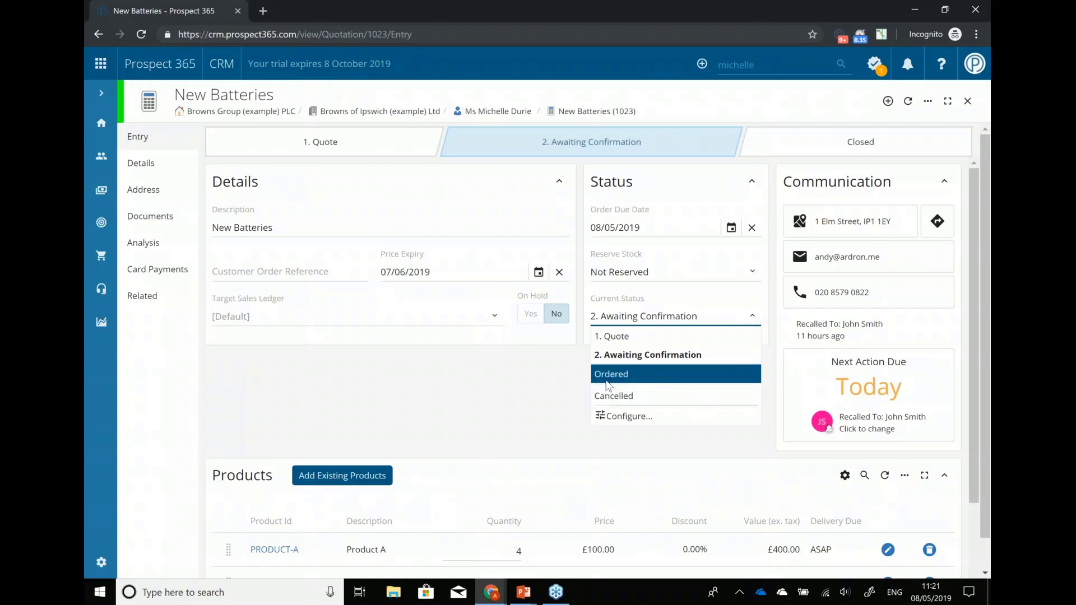
click(494, 390)
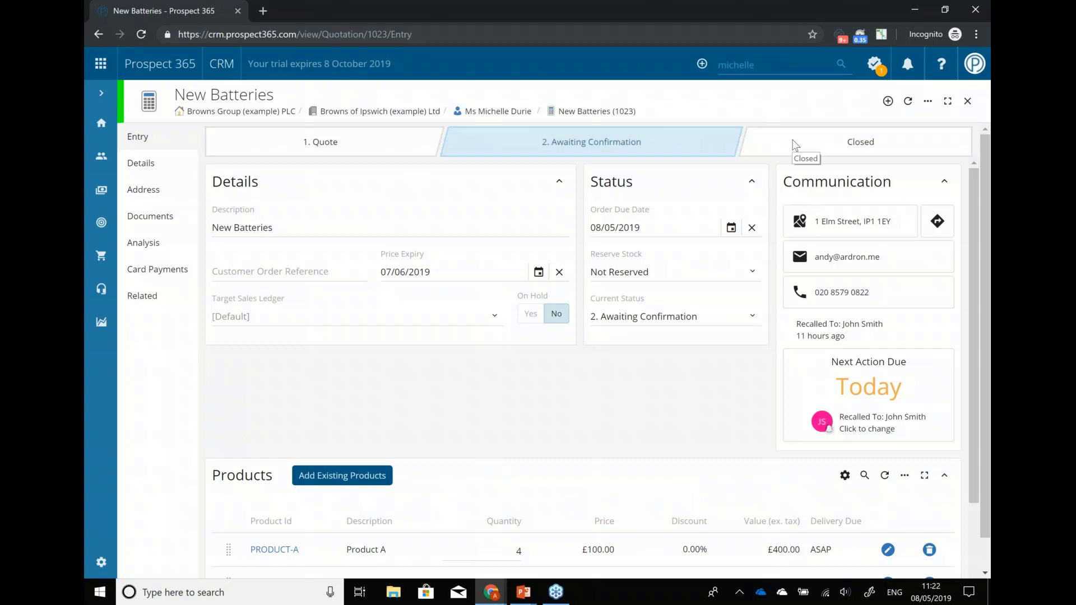
click(961, 111)
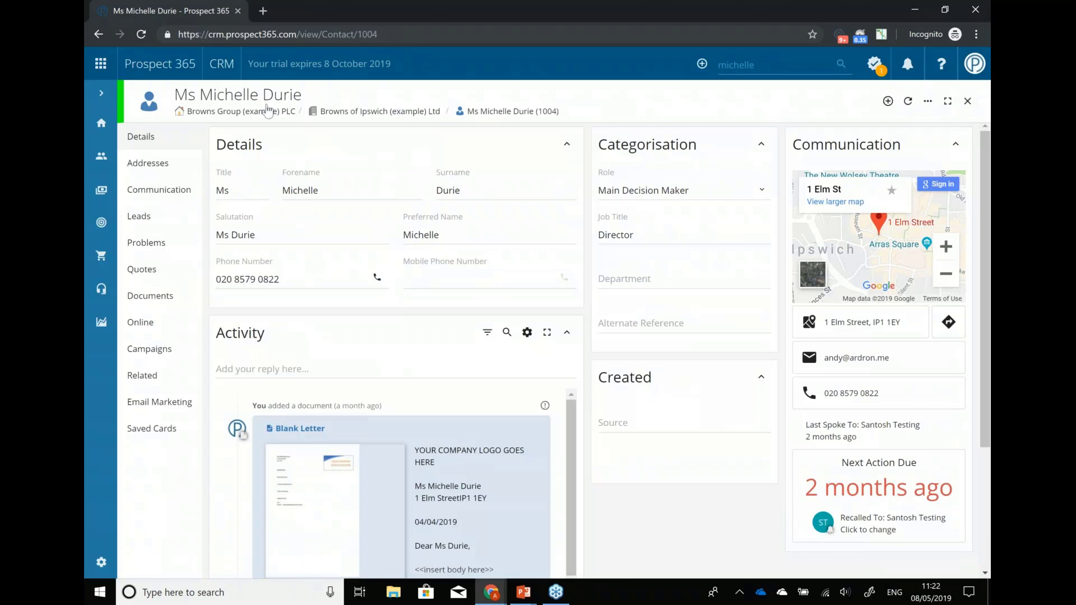
- Create a lead for the contact described as "Project Example" with type Fitment Project, keeping the New Business pipeline and status 1. Unqualified
click(888, 101)
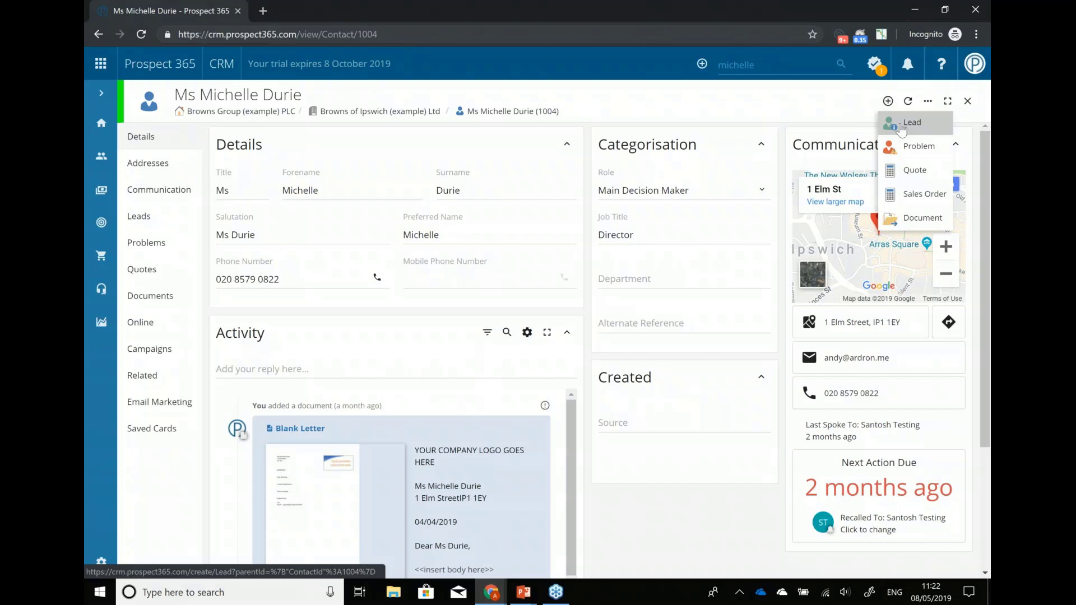
click(901, 124)
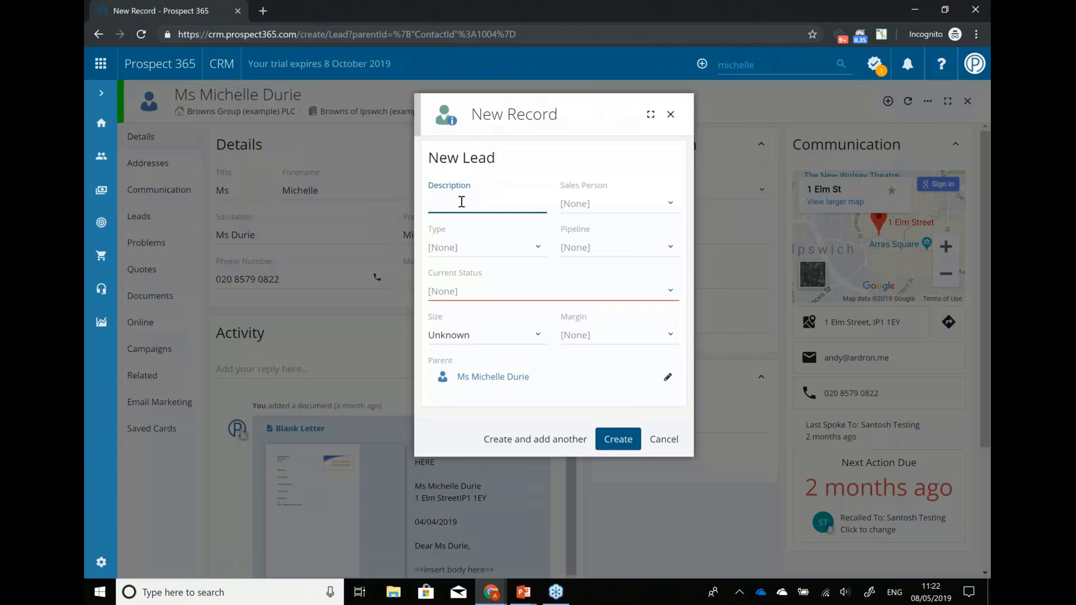
text(Project Example)
click(538, 248)
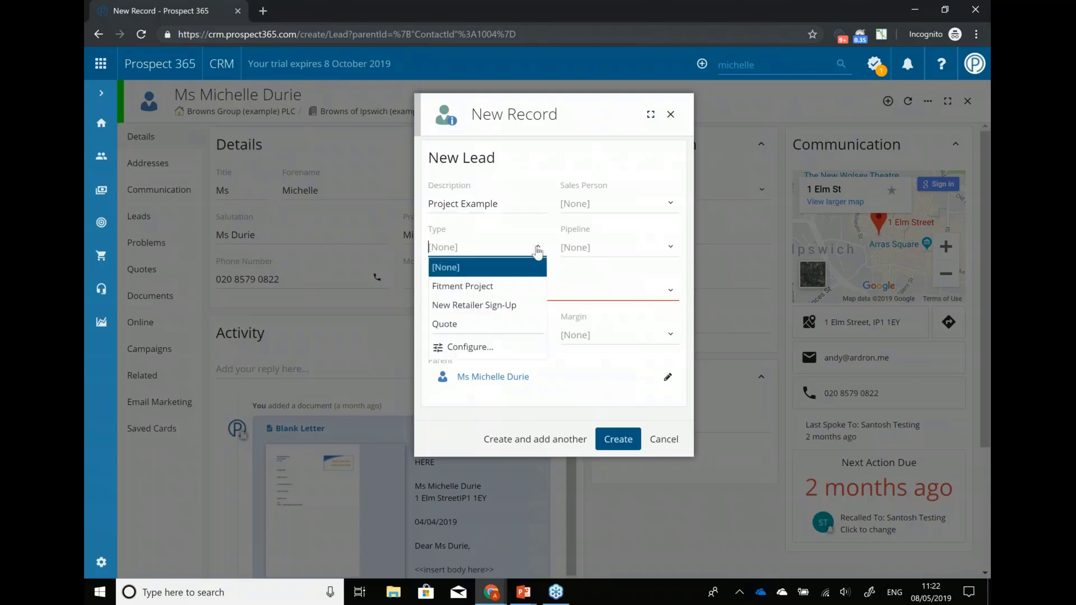
click(495, 286)
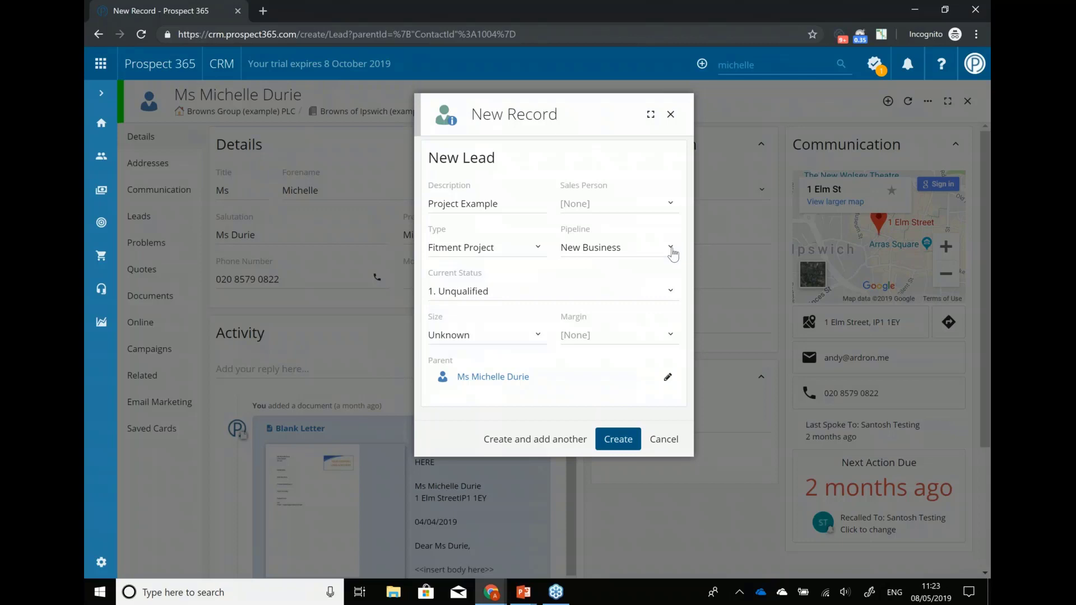
click(671, 249)
click(671, 249)
click(672, 249)
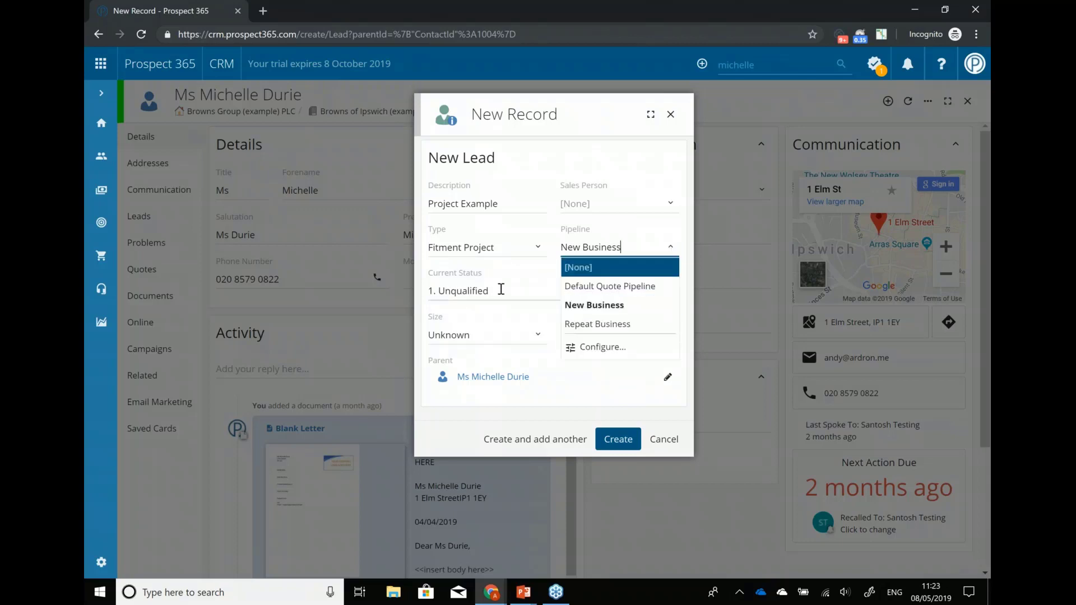
click(501, 289)
click(502, 290)
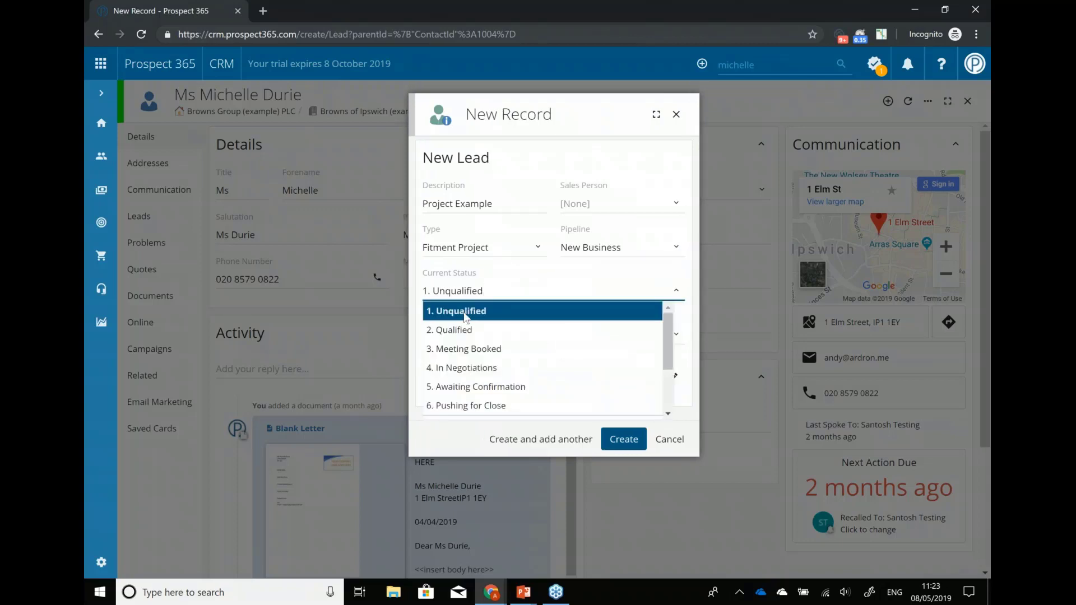
click(502, 289)
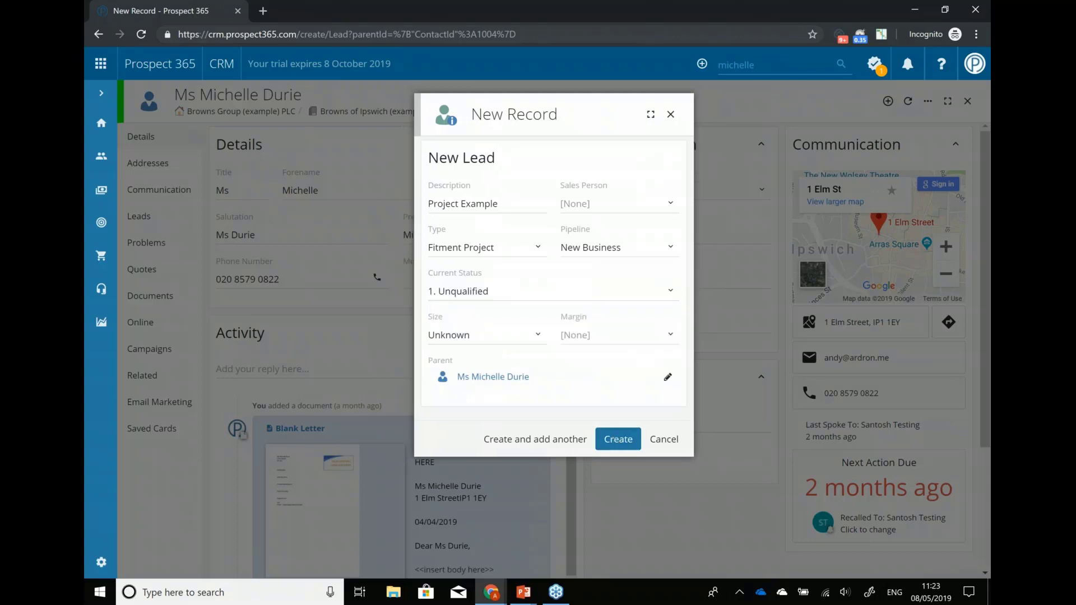
click(615, 440)
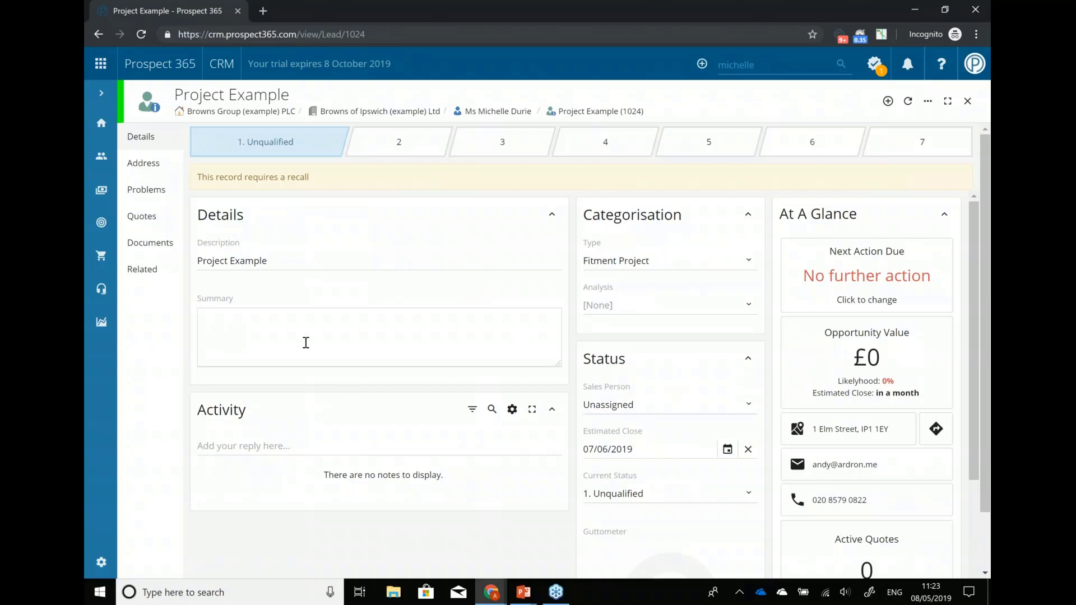
- Save a General Note recall on the lead for Support user, dated 09/05/2019, with the note "Follow-up and find out the requirements"
click(851, 290)
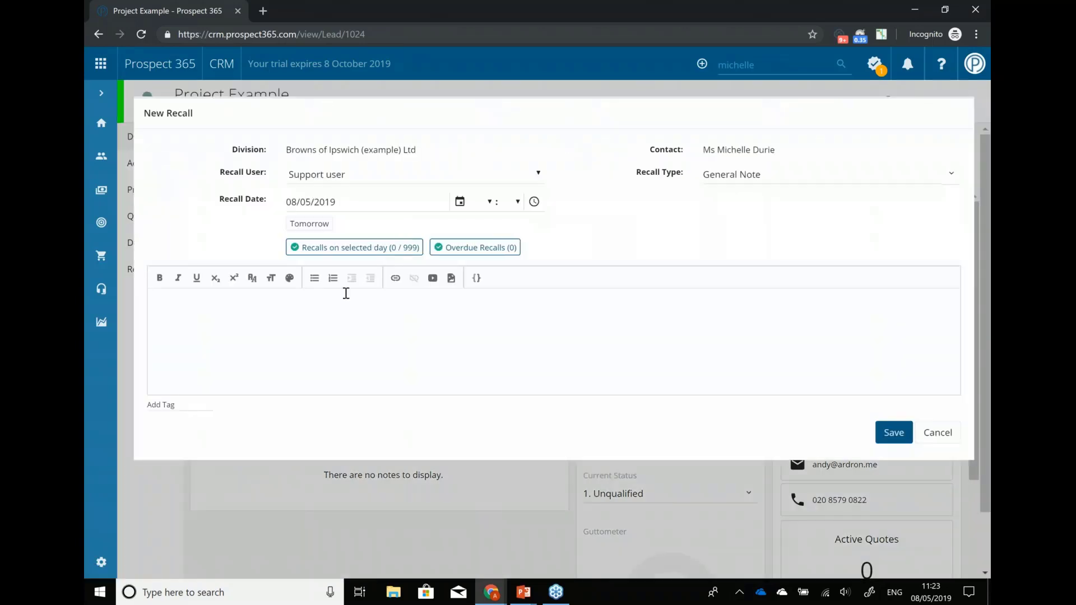
click(309, 224)
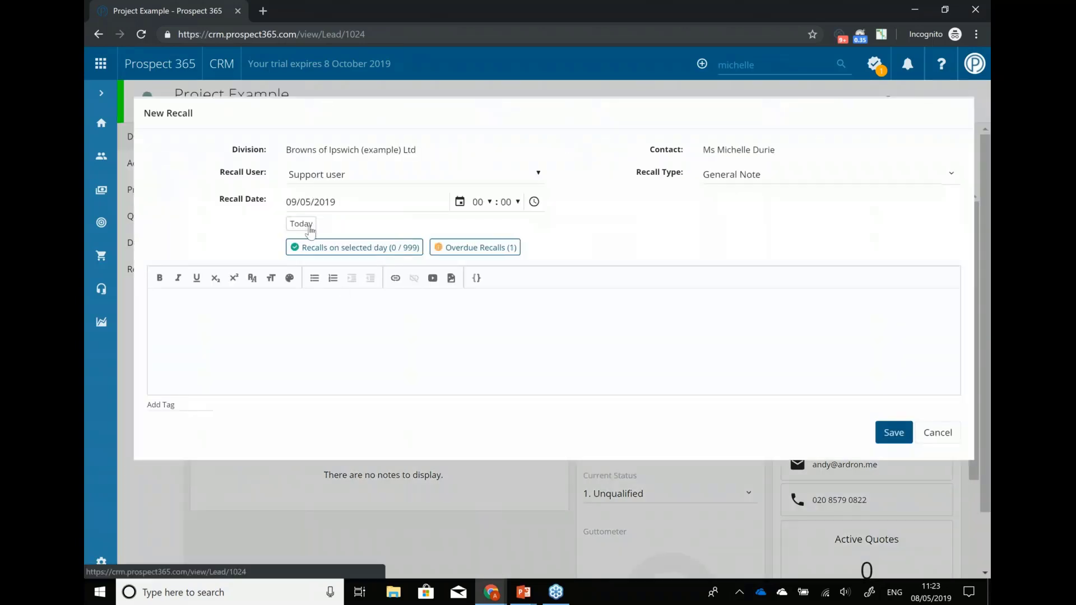
click(307, 316)
text(Fol)
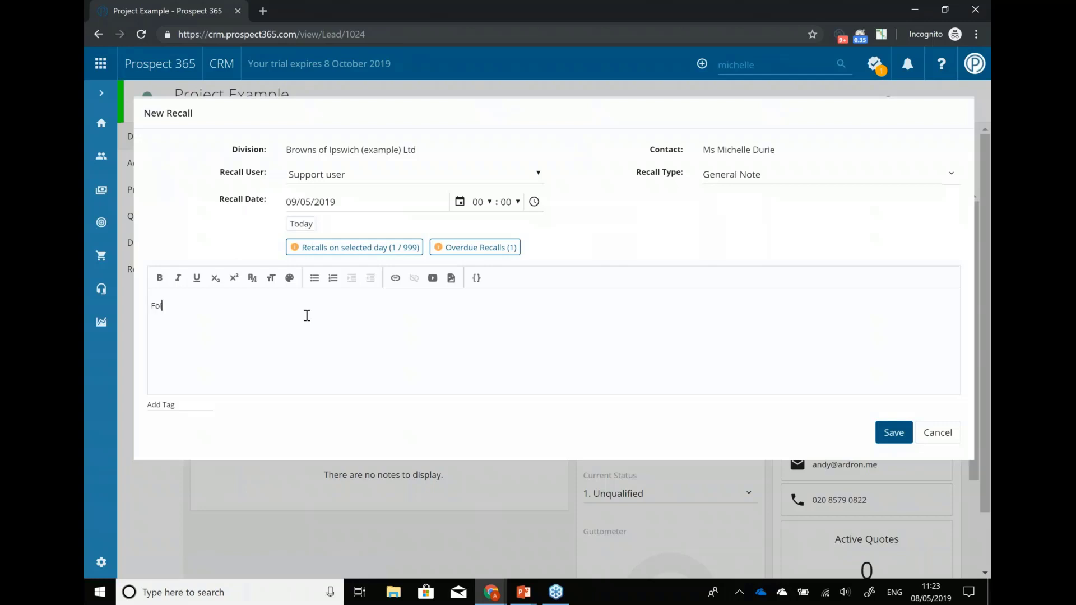
text(low-up and find out the requirements)
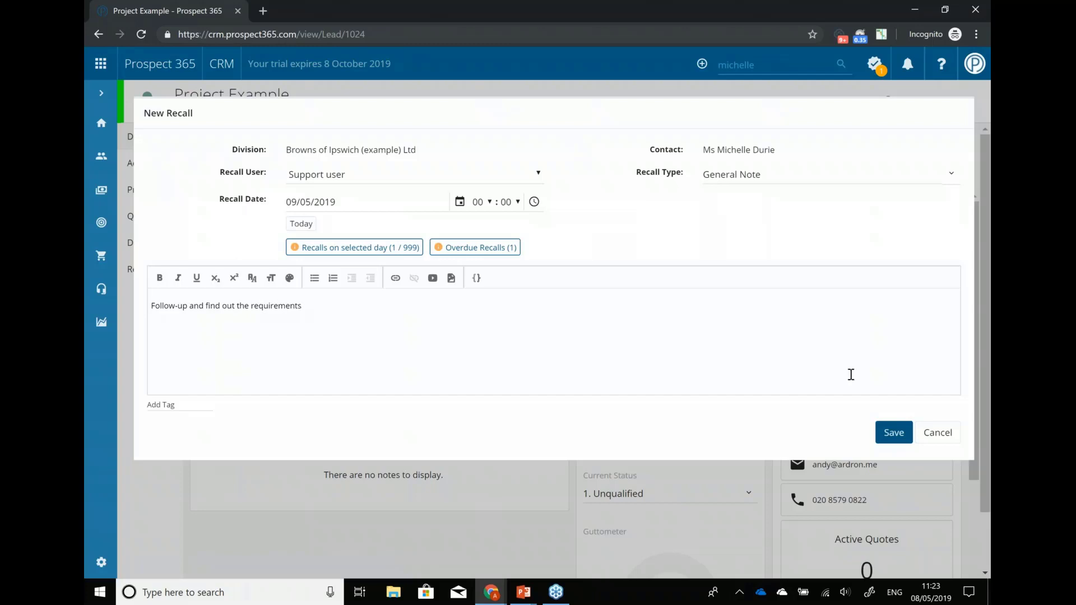
click(893, 432)
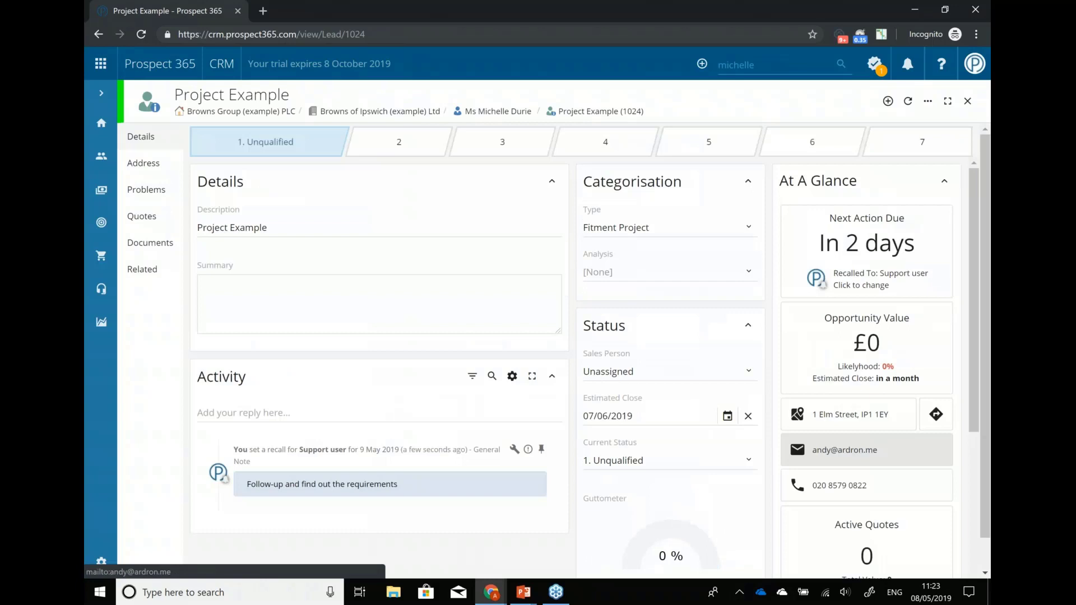
- Post a General Note on the lead saying that the contact "is interested in a new machine and installation"
click(220, 416)
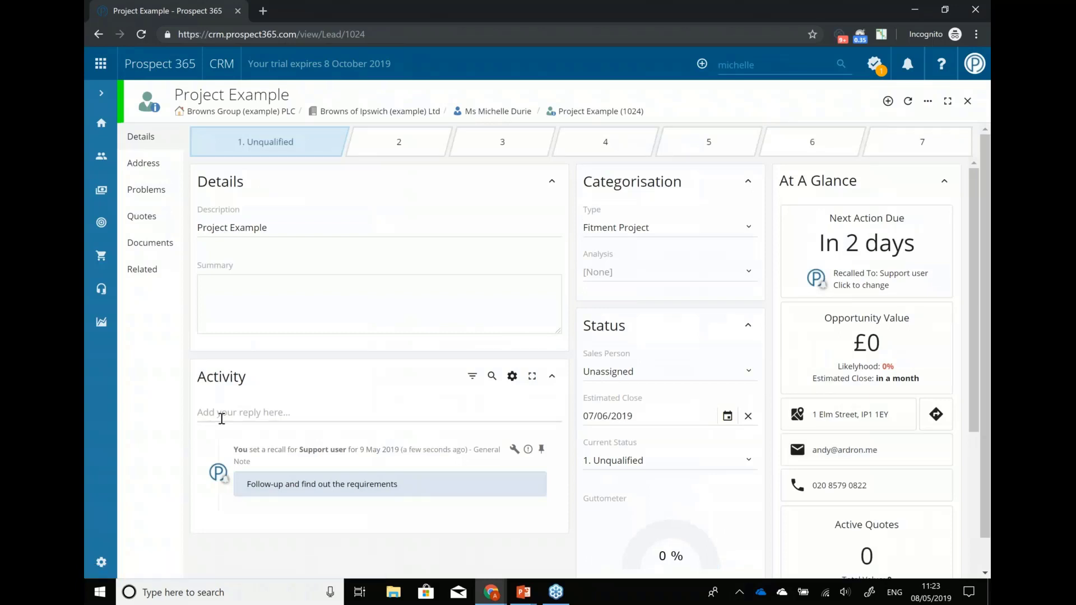
scroll(220, 416, down, 5)
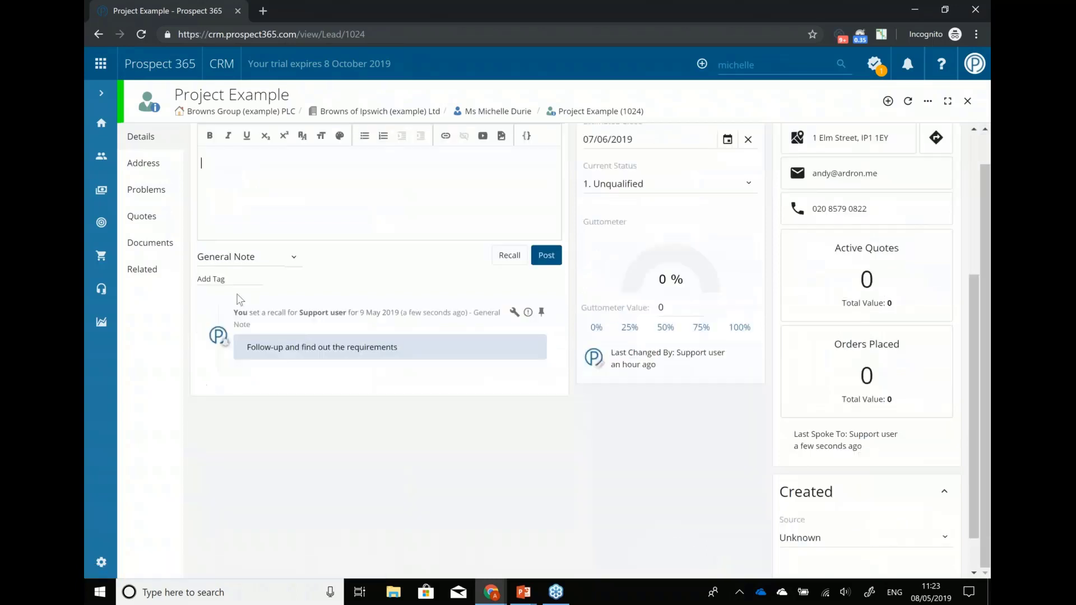
text(Michelle)
text( is interested in )
text(a ne)
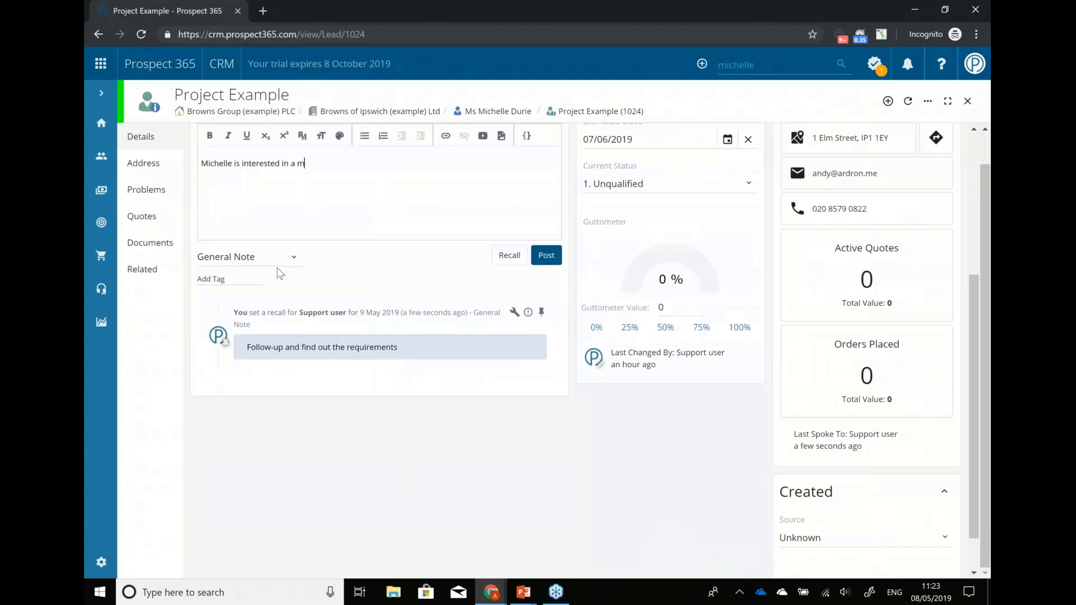
text(w machine and installation)
click(546, 255)
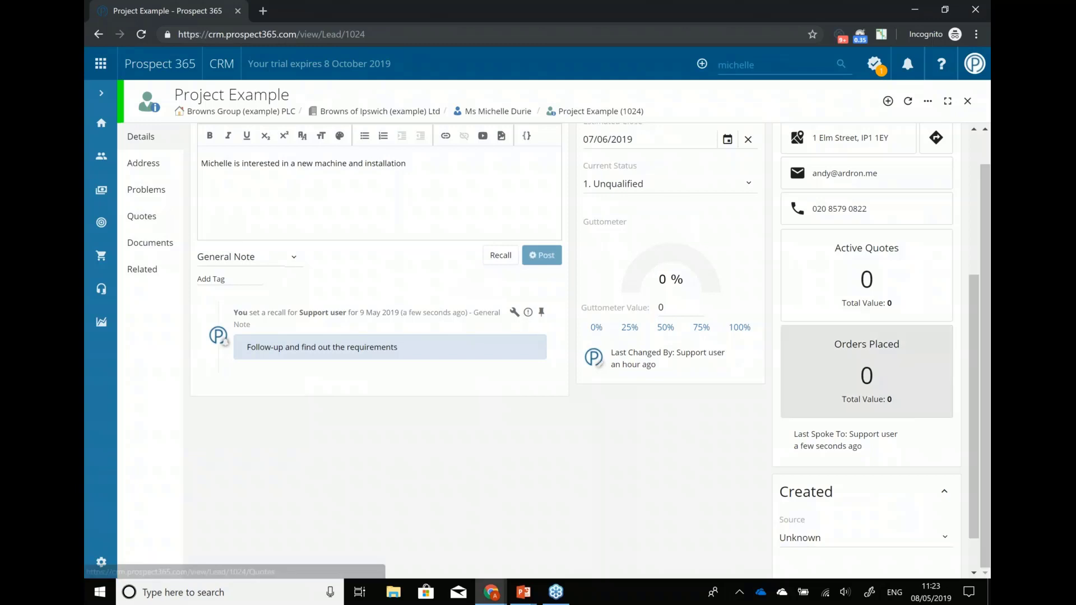
- Check the lead's address, and create a quote under the lead described as "Project Example Option 1", in Sterling and based on no existing quote
drag(973, 395, 973, 279)
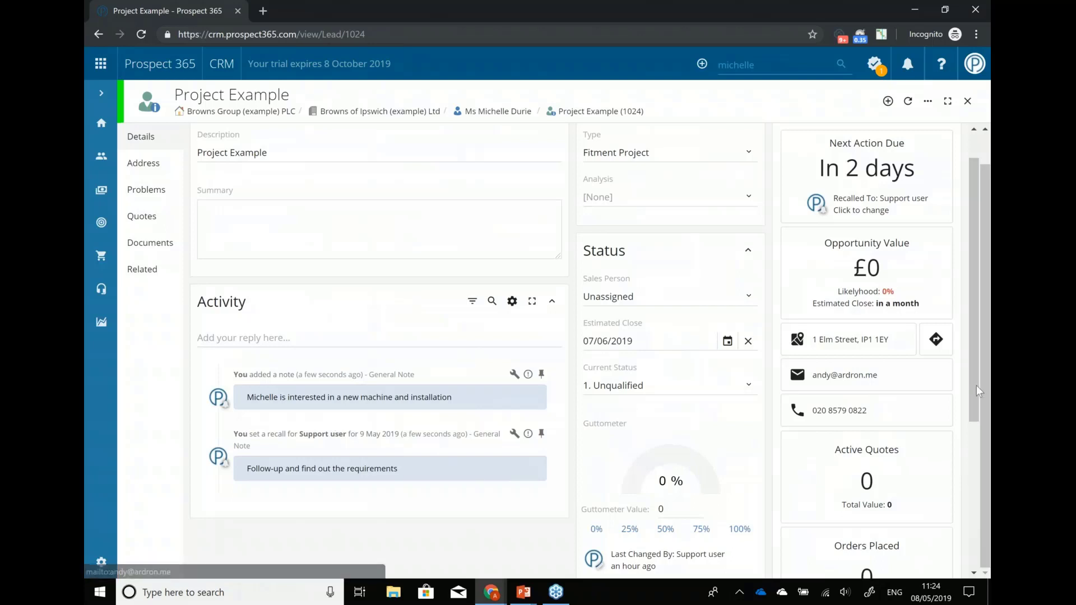
scroll(974, 362, up, 1)
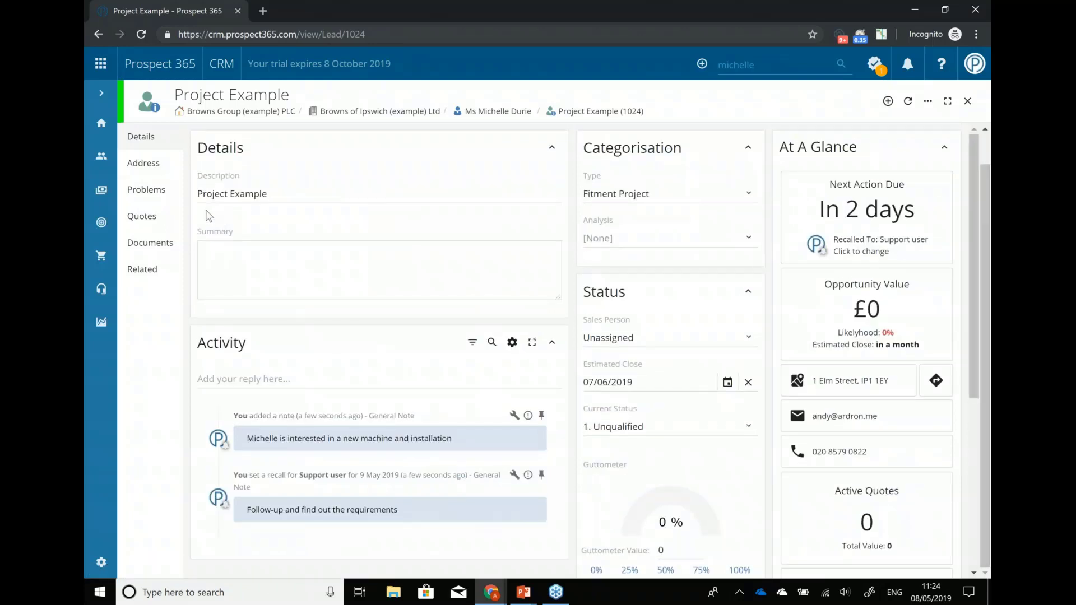
click(148, 171)
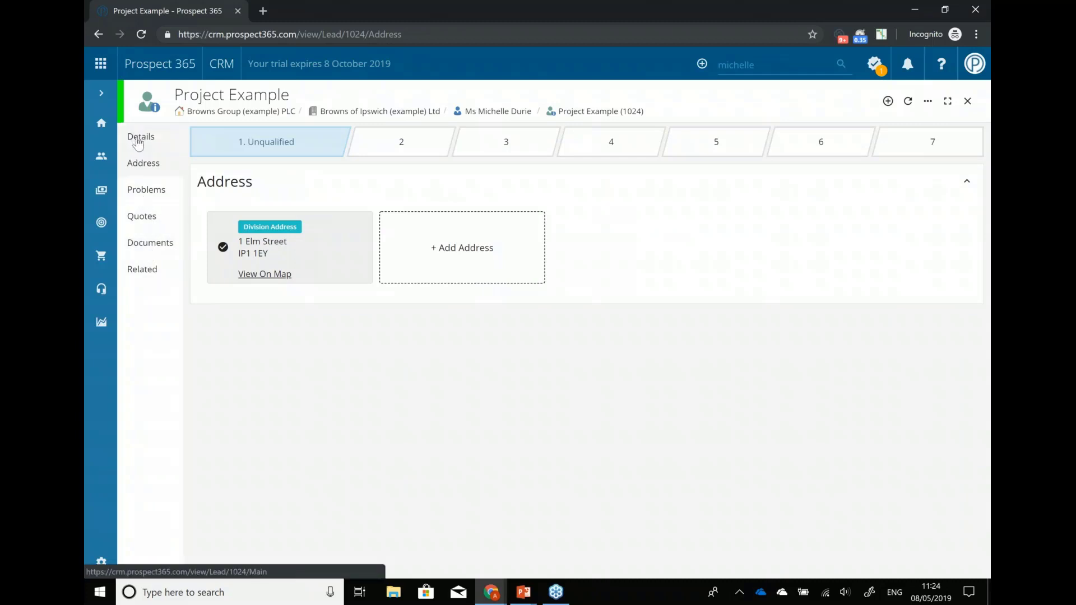
click(151, 227)
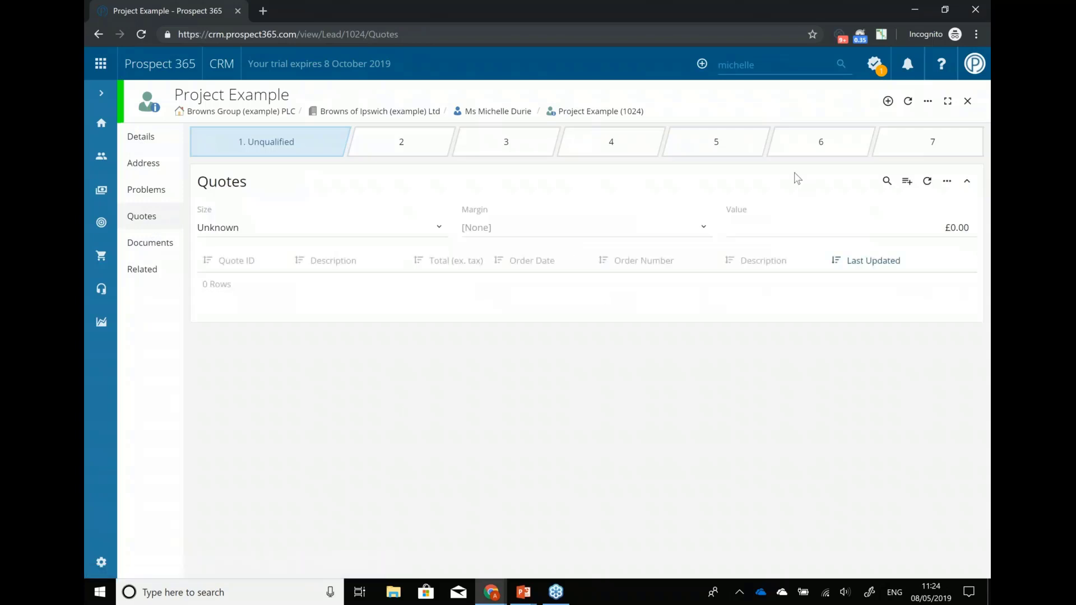
click(907, 182)
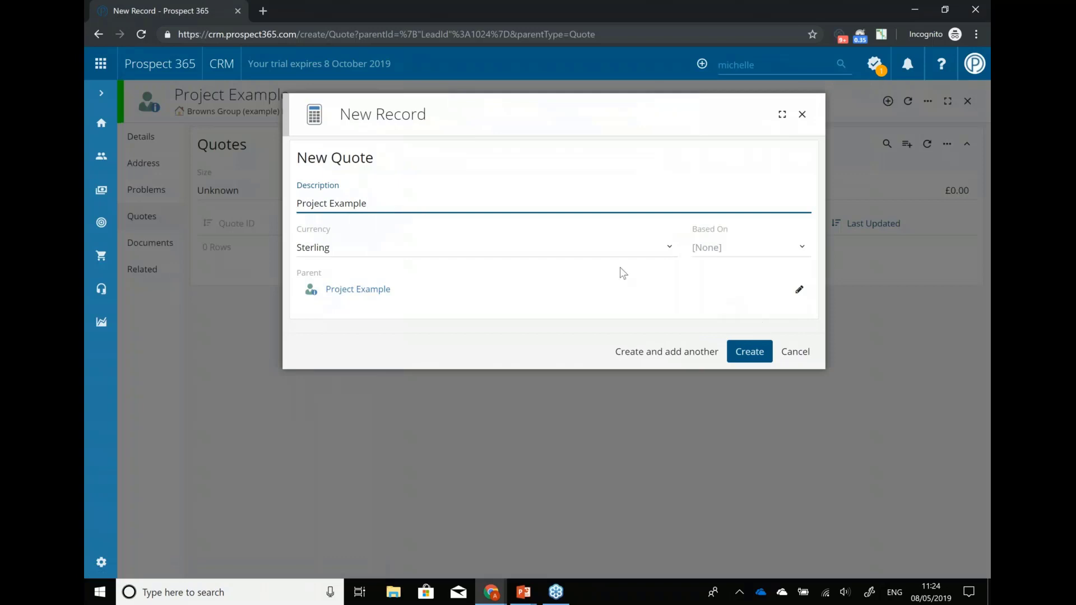
text(Option 1)
click(798, 248)
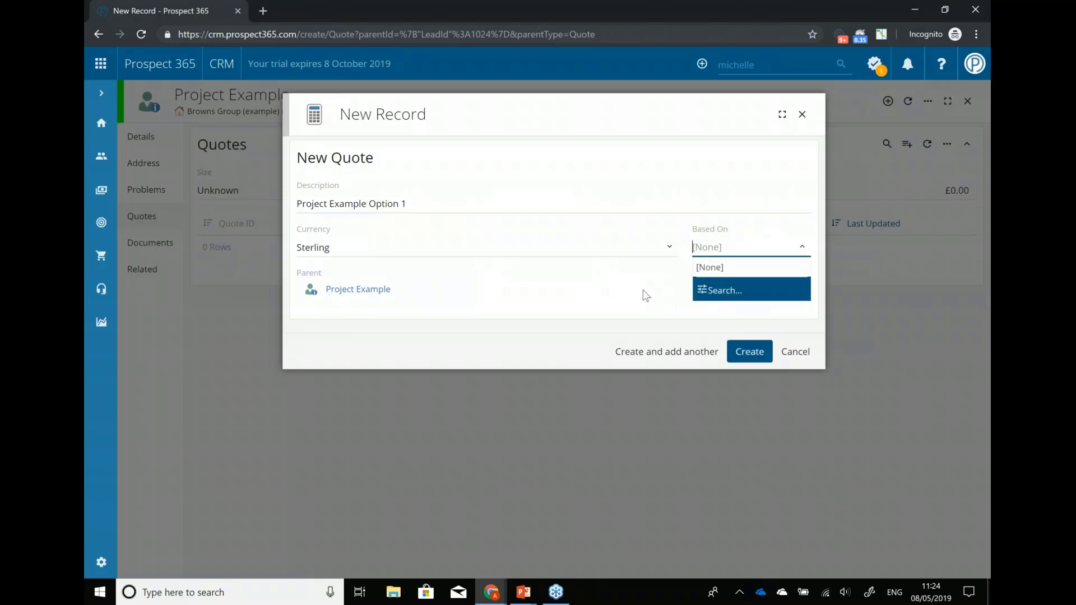
click(611, 292)
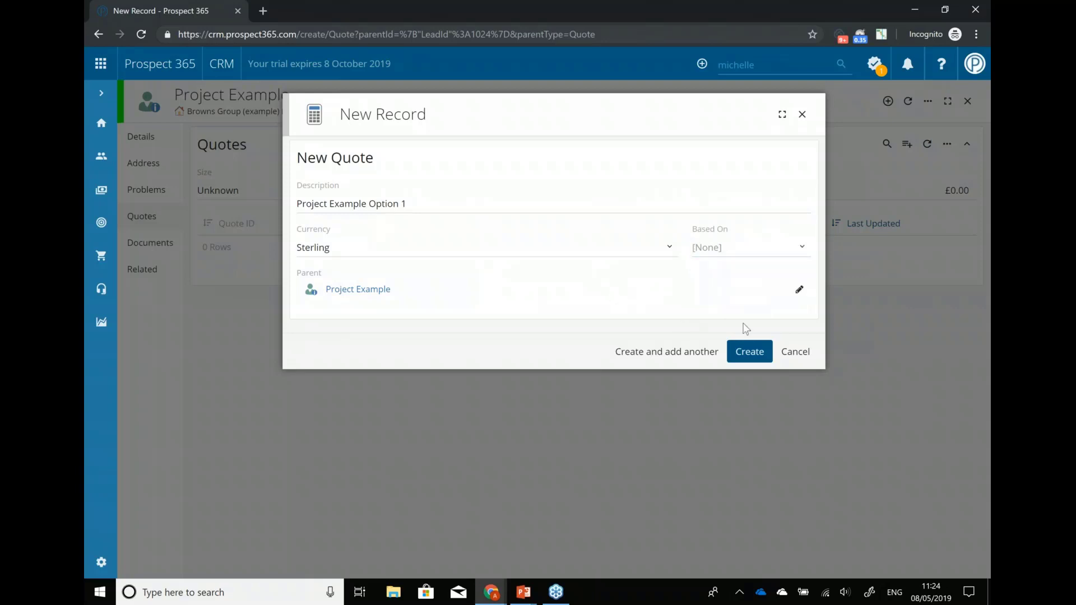
click(749, 353)
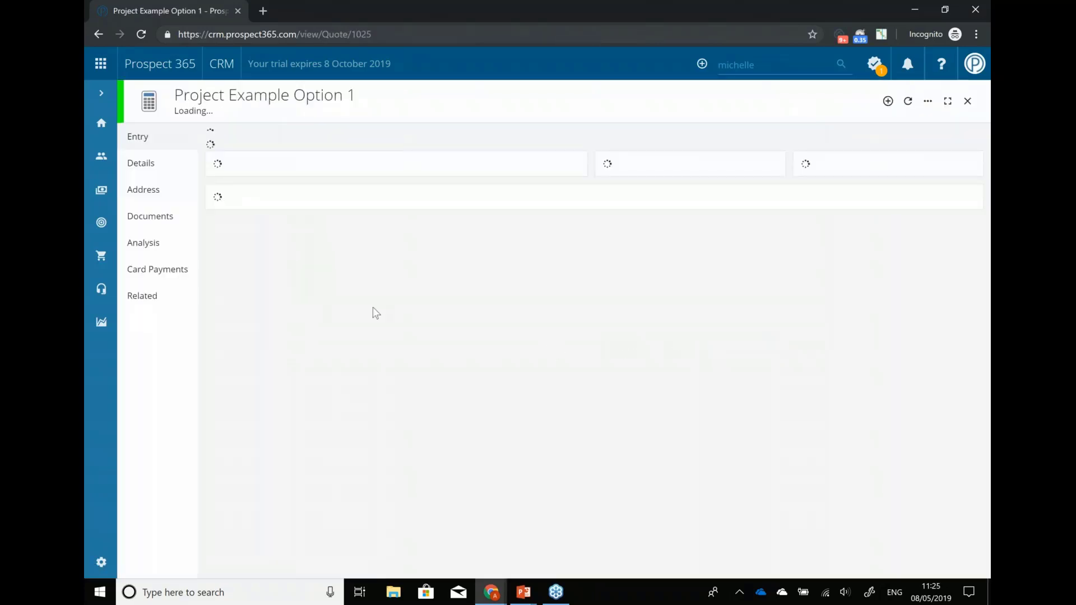
- Add Product A with quantity 4 and Product B with the default quantity to the quote's products
text(produ)
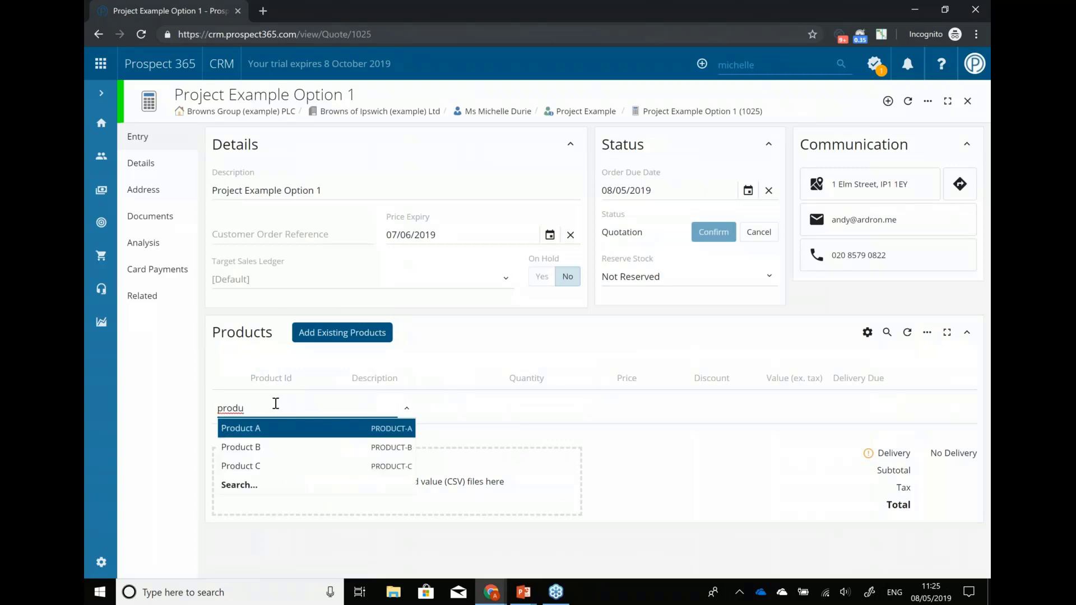
key(Return)
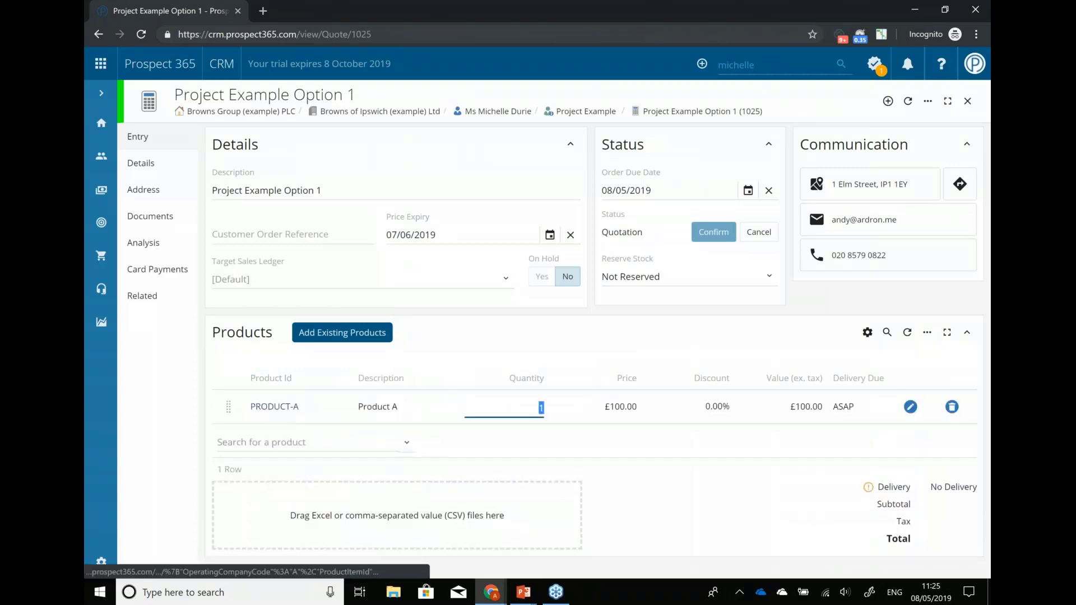
text(4)
key(Tab)
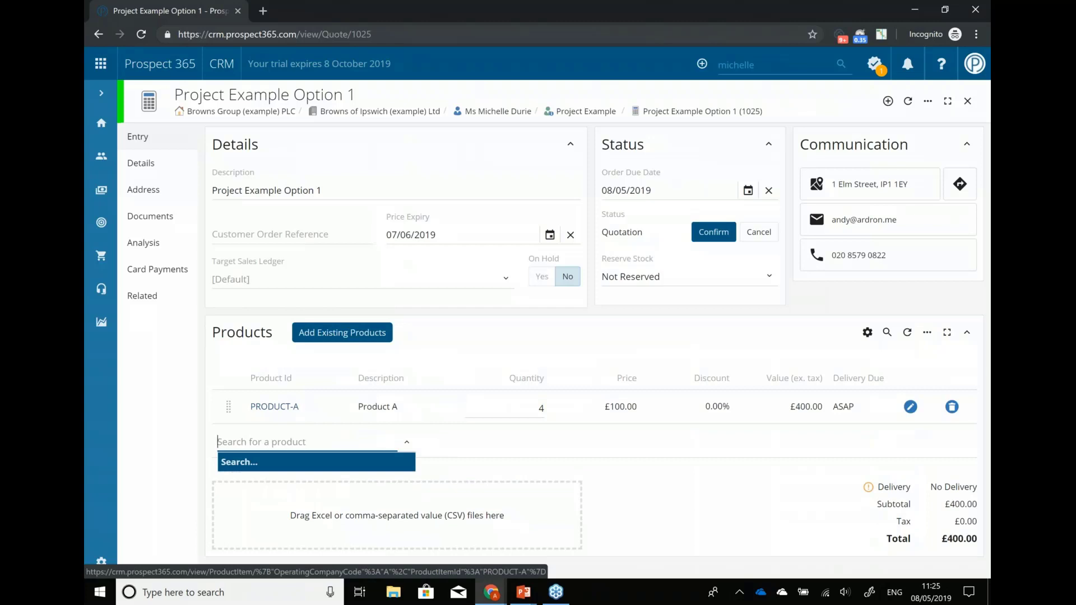
text(produ)
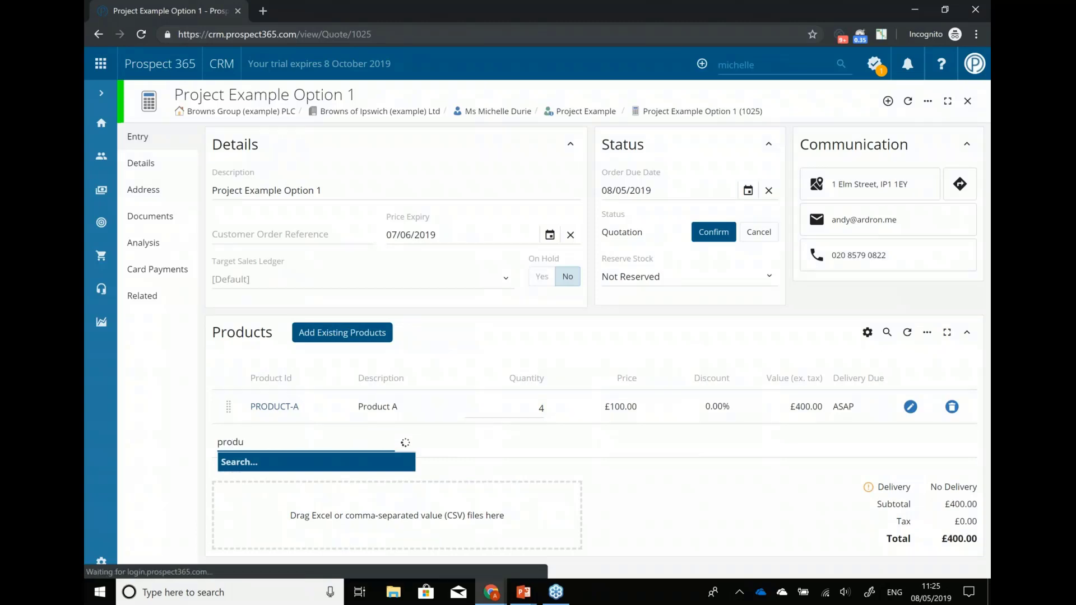
key(Down)
key(Return)
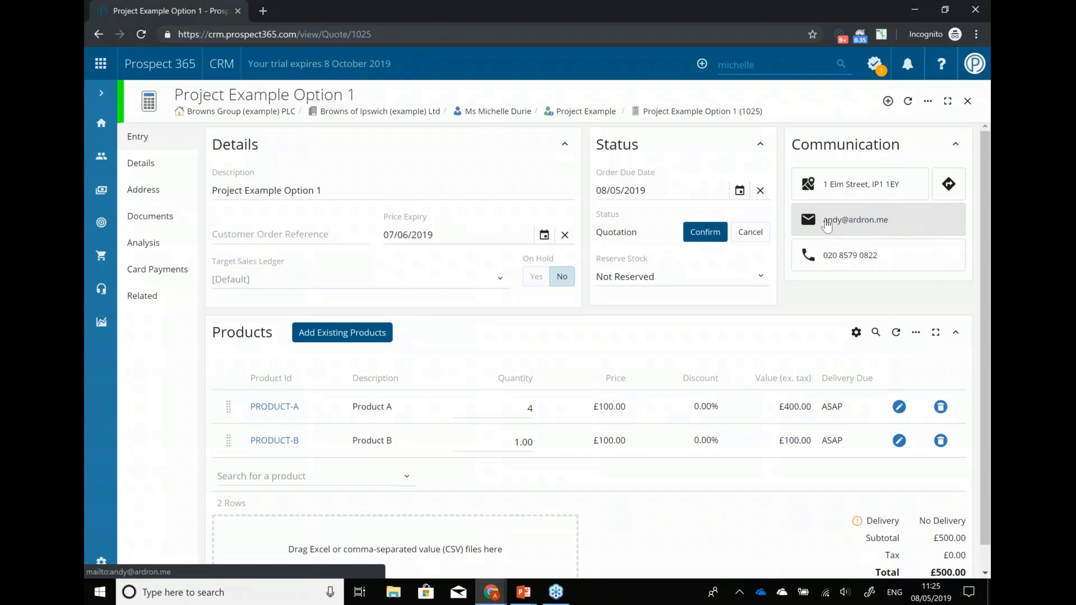
- Create a document for the quote from the Project Proposal template, and enable editing of it in Word
click(887, 102)
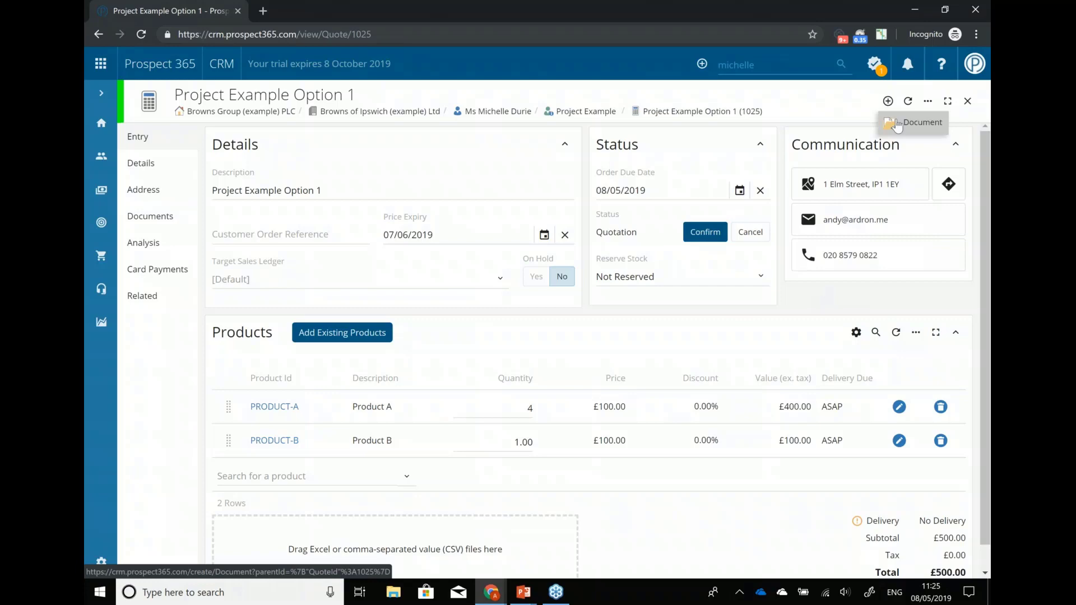
click(897, 124)
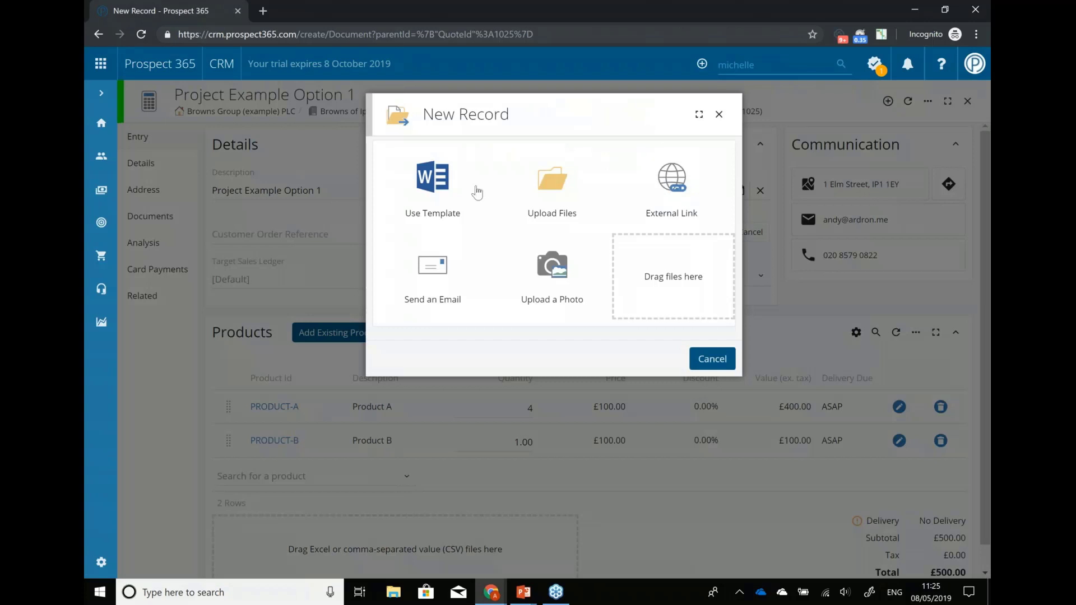
click(424, 178)
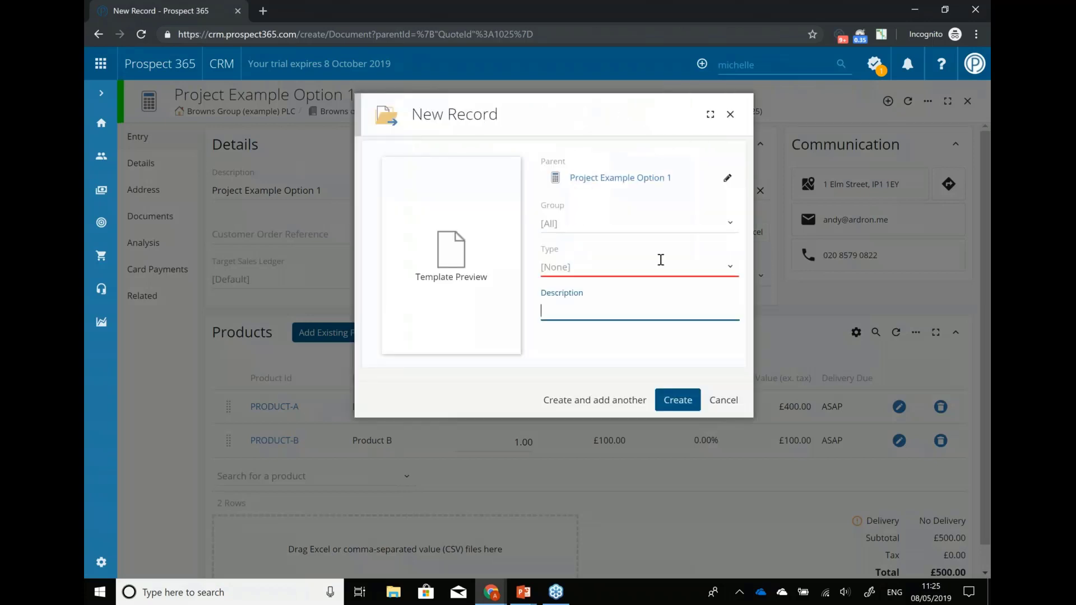
click(730, 268)
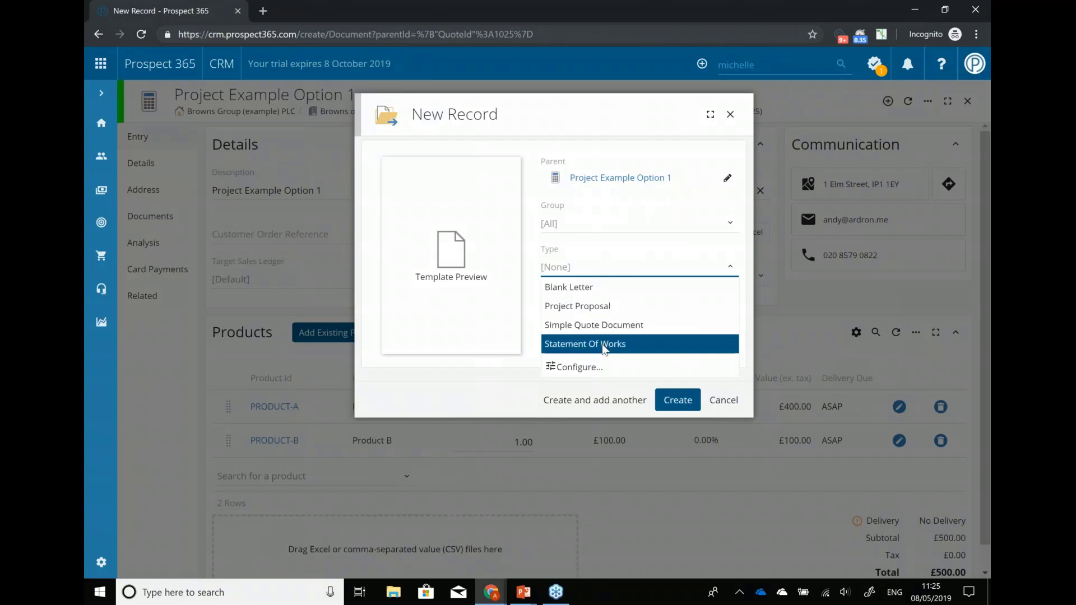
click(576, 307)
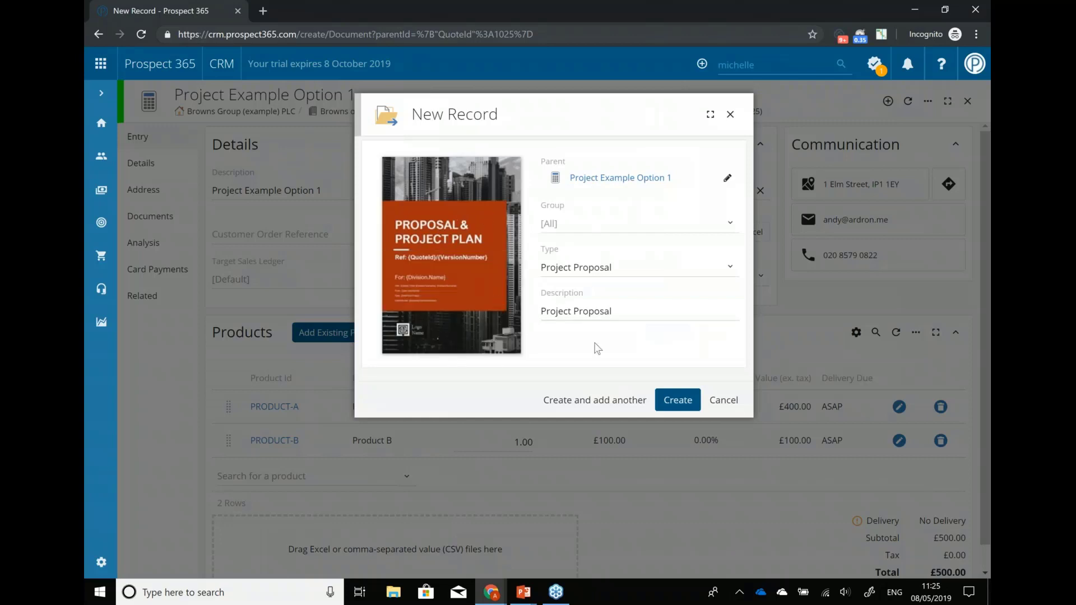
click(675, 399)
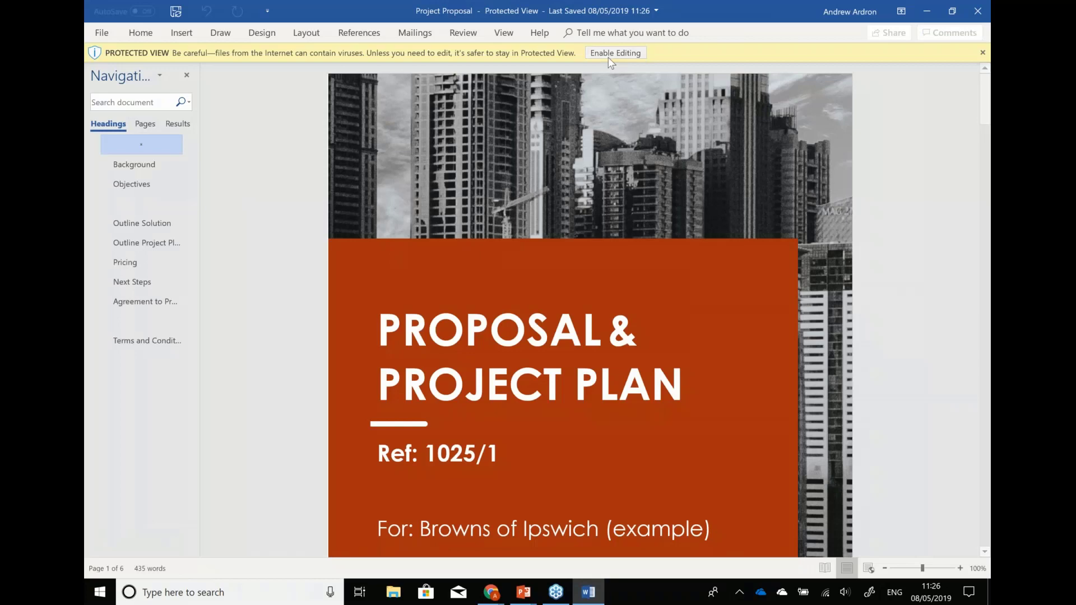
click(608, 56)
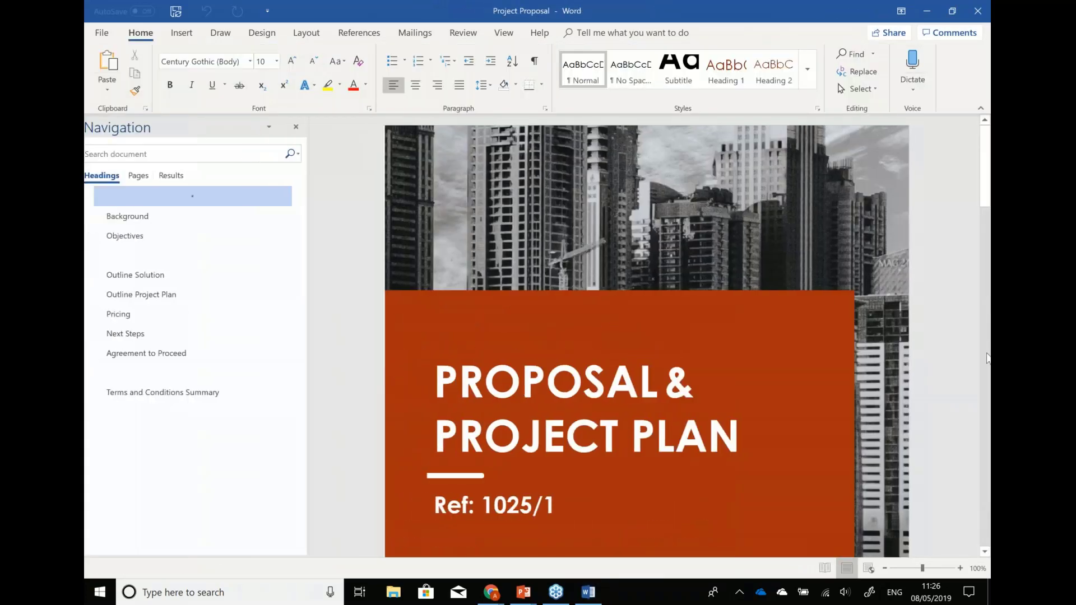
- Replace the "Point 2" bullet under Outline Solution with "This will need installation"
scroll(989, 347, down, 15)
scroll(986, 370, down, 1)
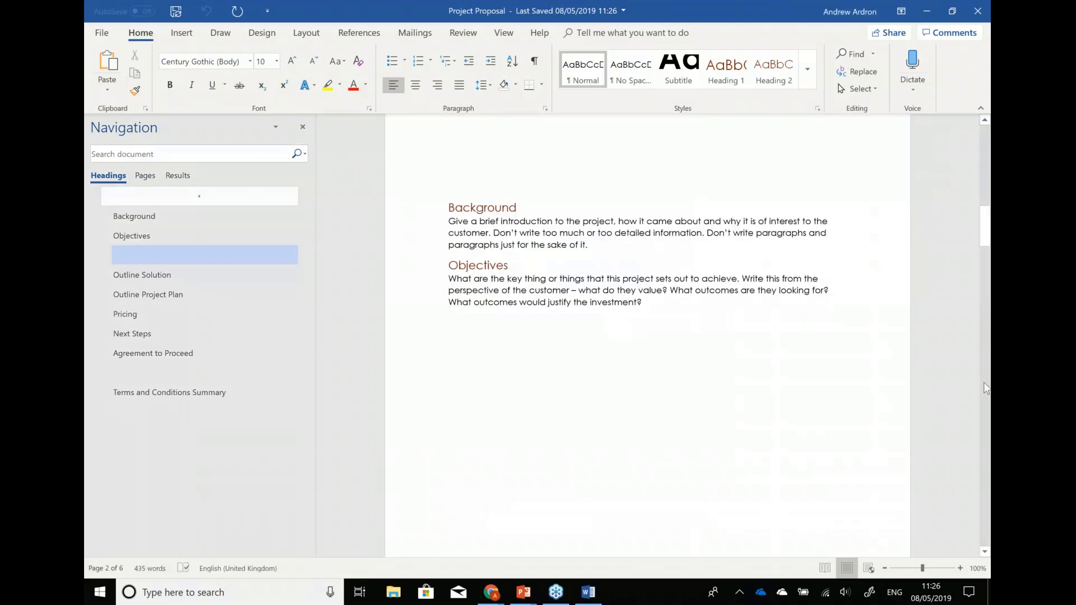
scroll(985, 387, down, 12)
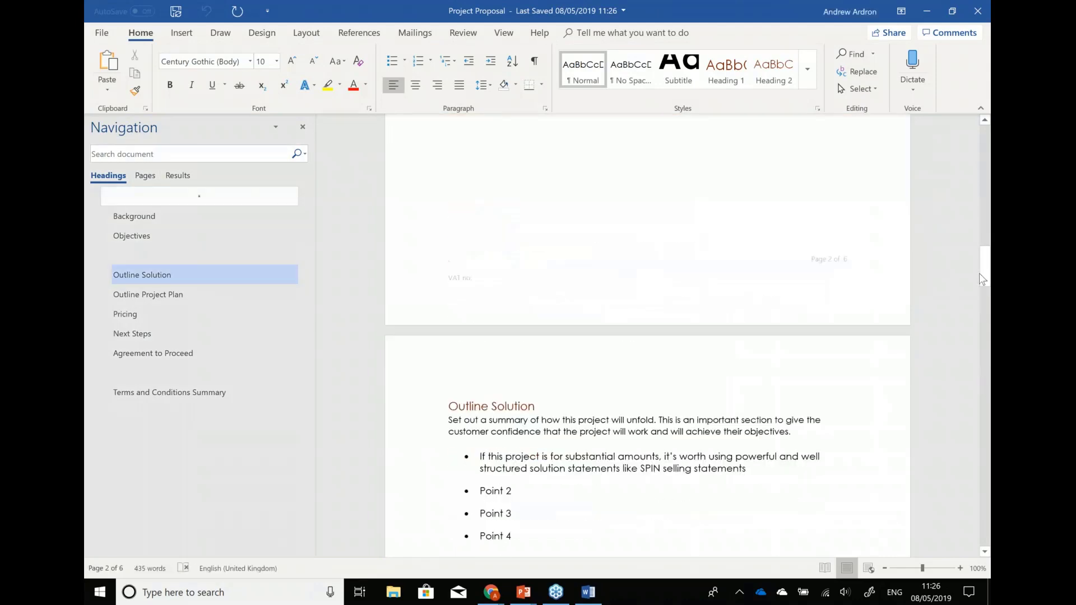
mouse_move(980, 285)
mouse_down()
mouse_move(981, 254)
mouse_move(986, 300)
mouse_up()
drag(515, 306, 479, 306)
text(This wil)
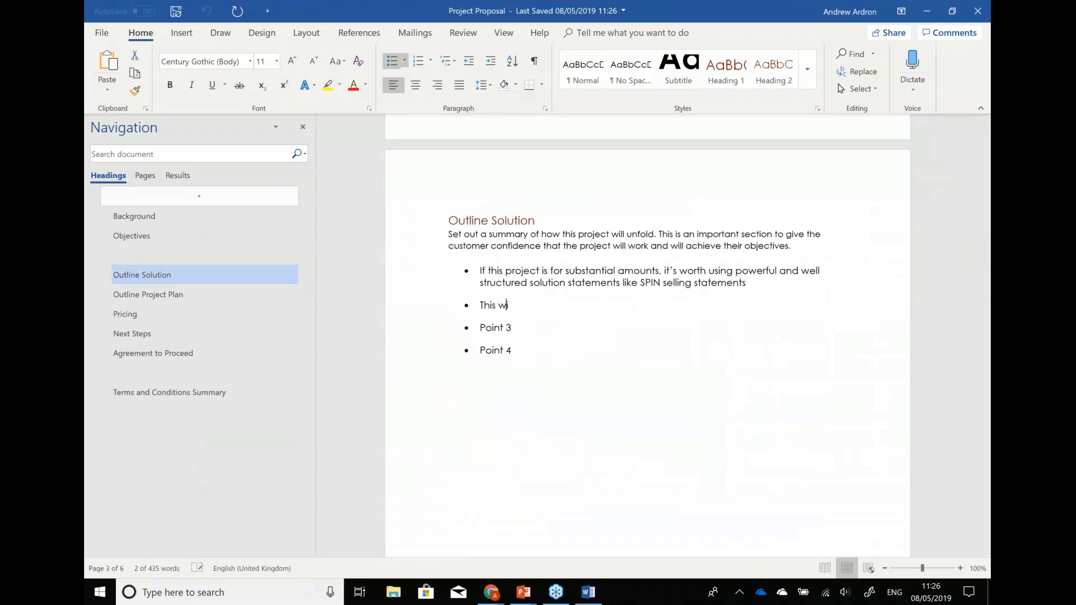
text(be)
key(BackSpace)
key(BackSpace)
key(BackSpace)
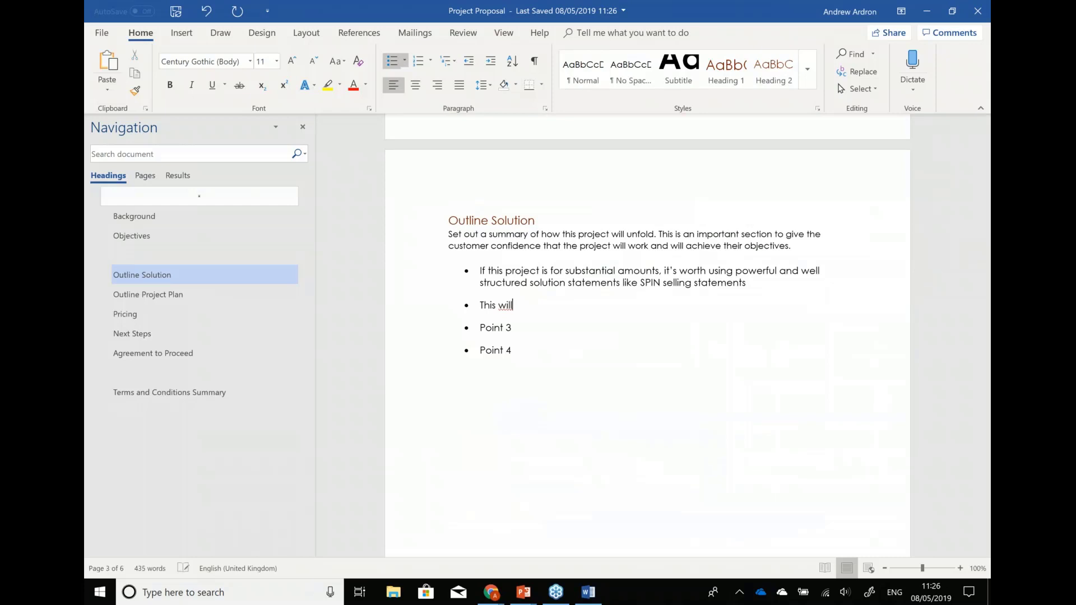
text(l need installation)
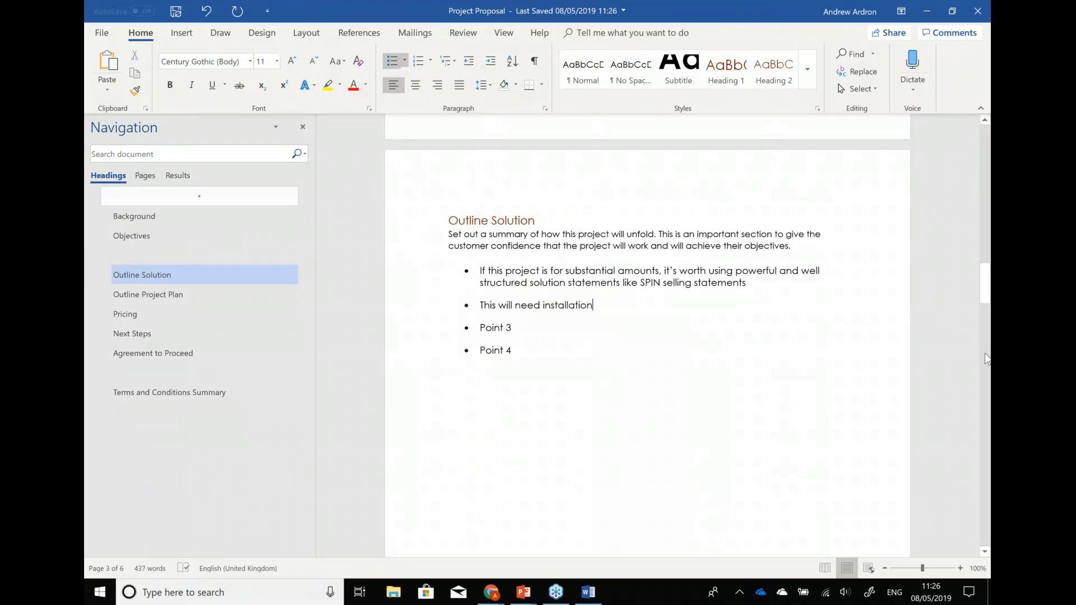
- Look over the proposal's project plan steps, save and close the document, and return to the quote in Prospect 365
scroll(984, 339, down, 6)
drag(984, 339, 982, 366)
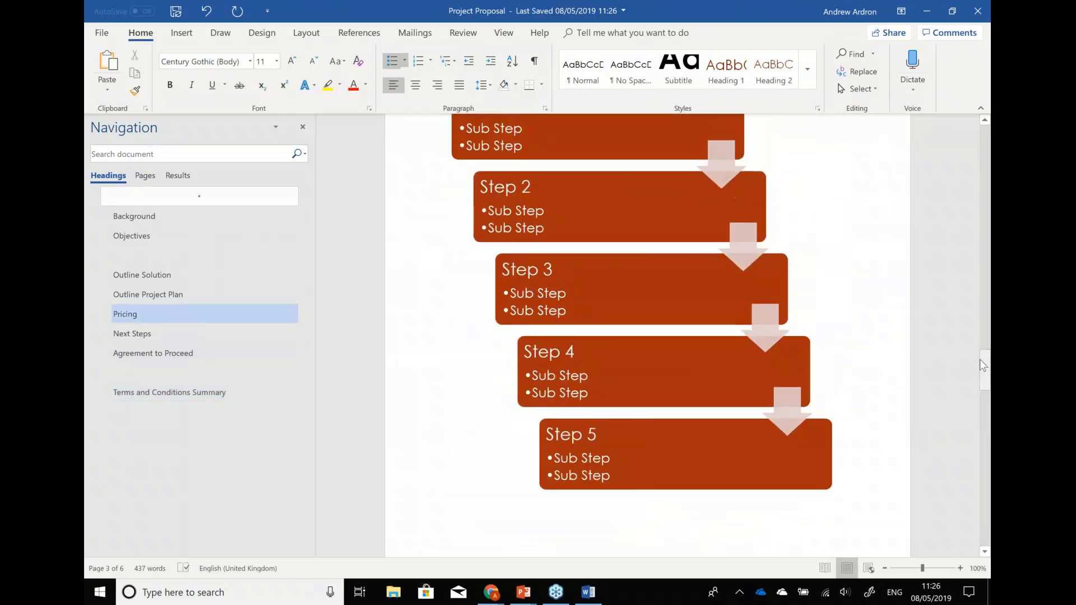
click(977, 12)
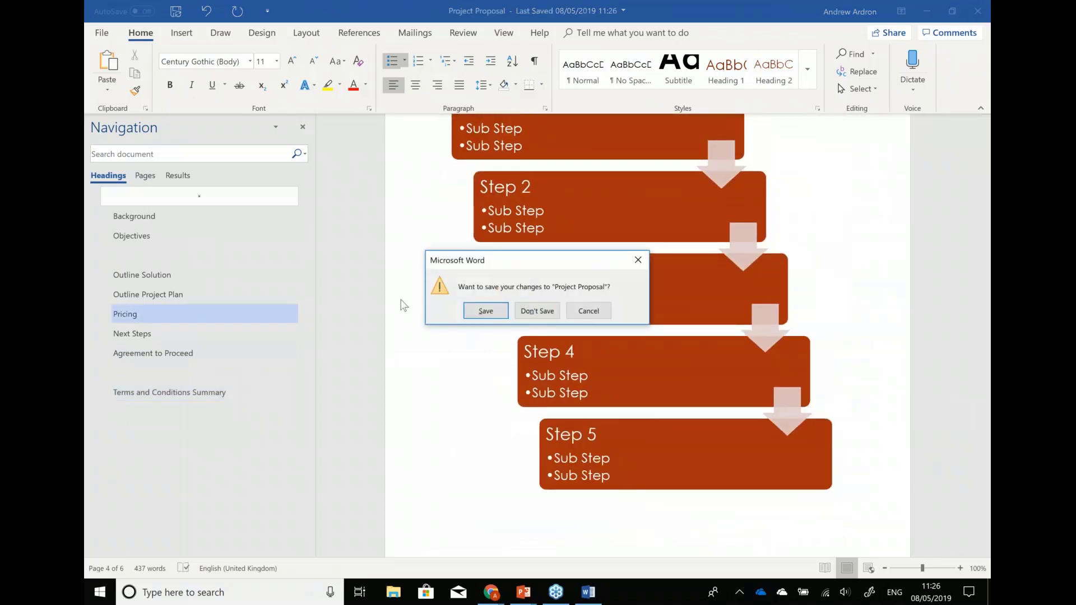
click(484, 312)
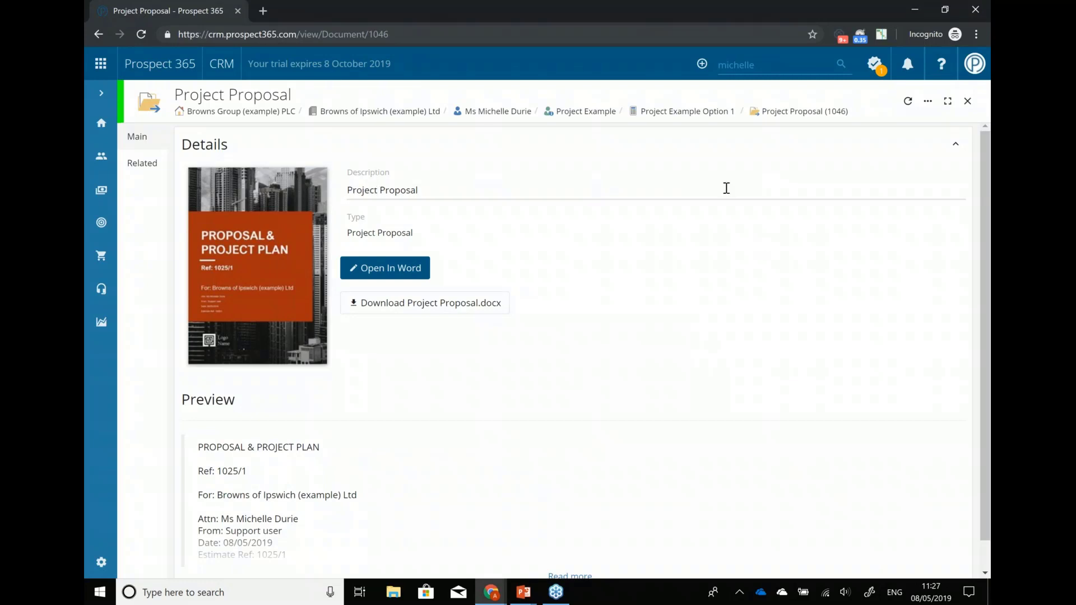
click(966, 102)
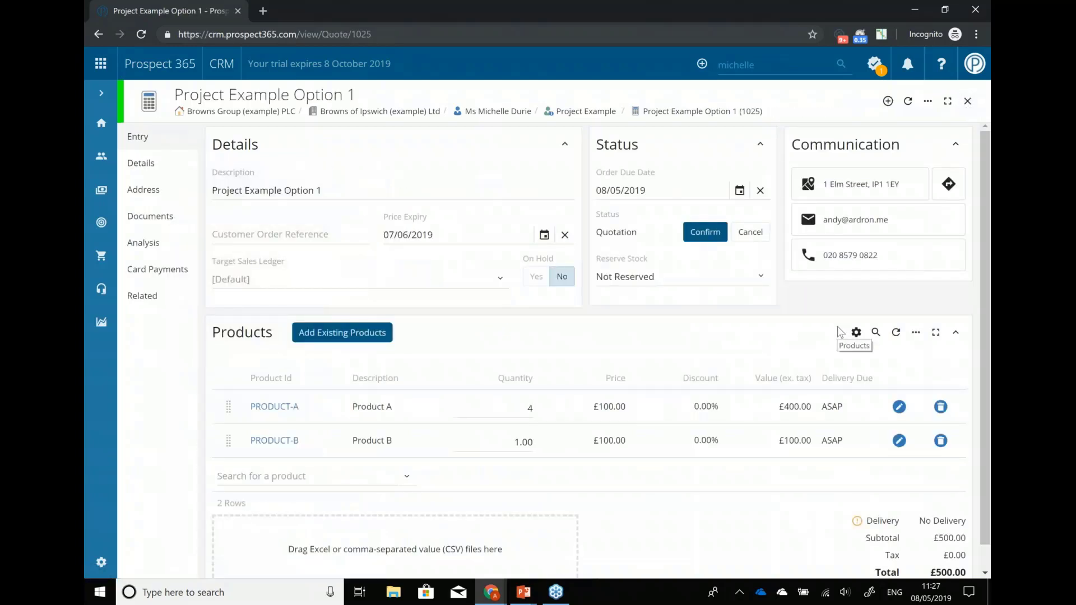
- Start an email to the contact from the quote, using the Simple Quote Cover Email template
click(816, 233)
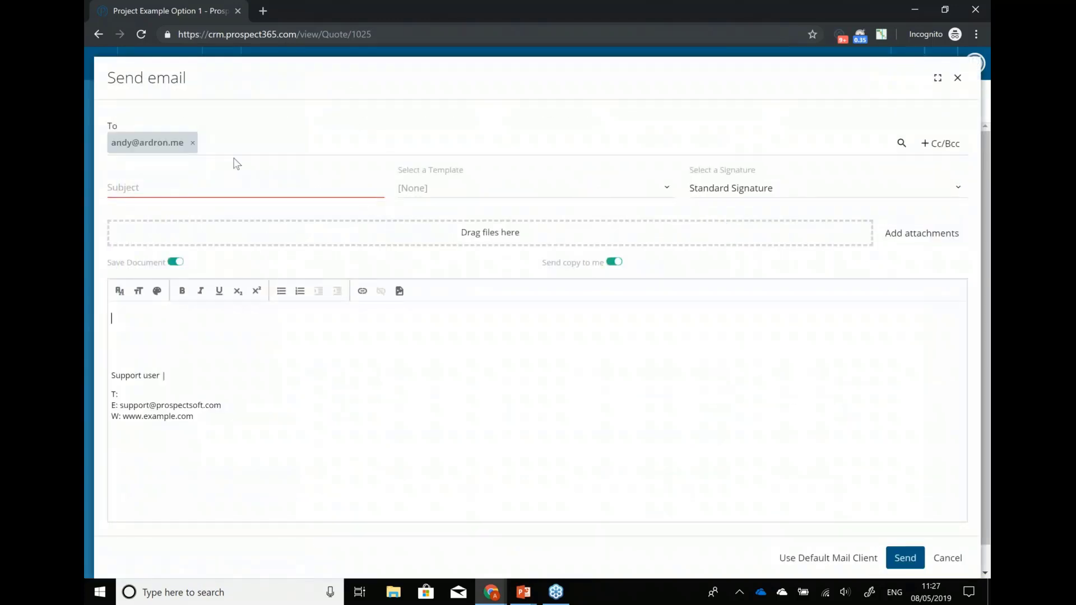
click(514, 187)
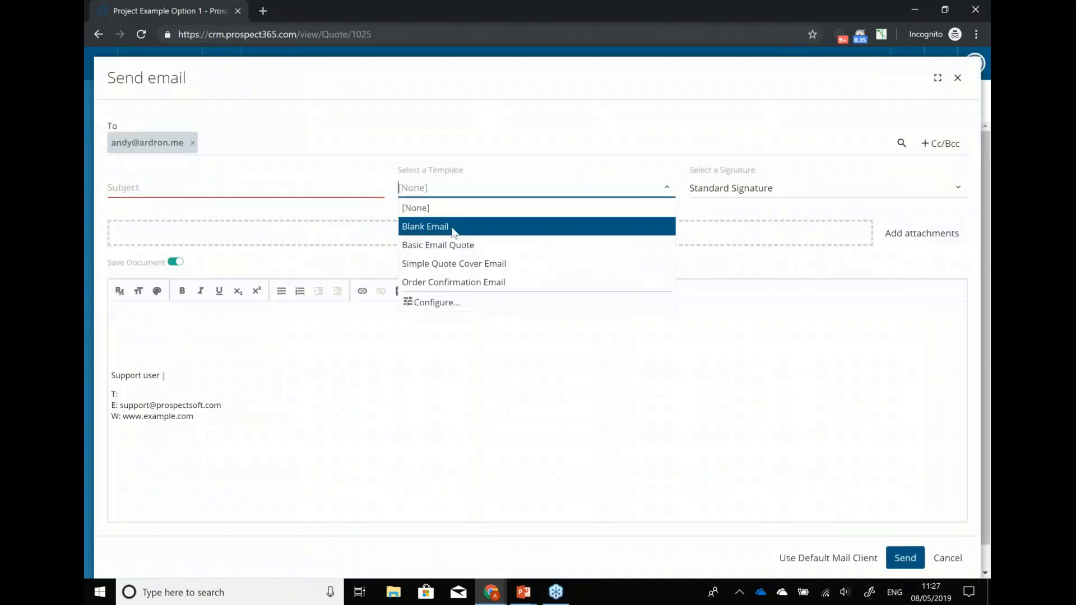
click(453, 227)
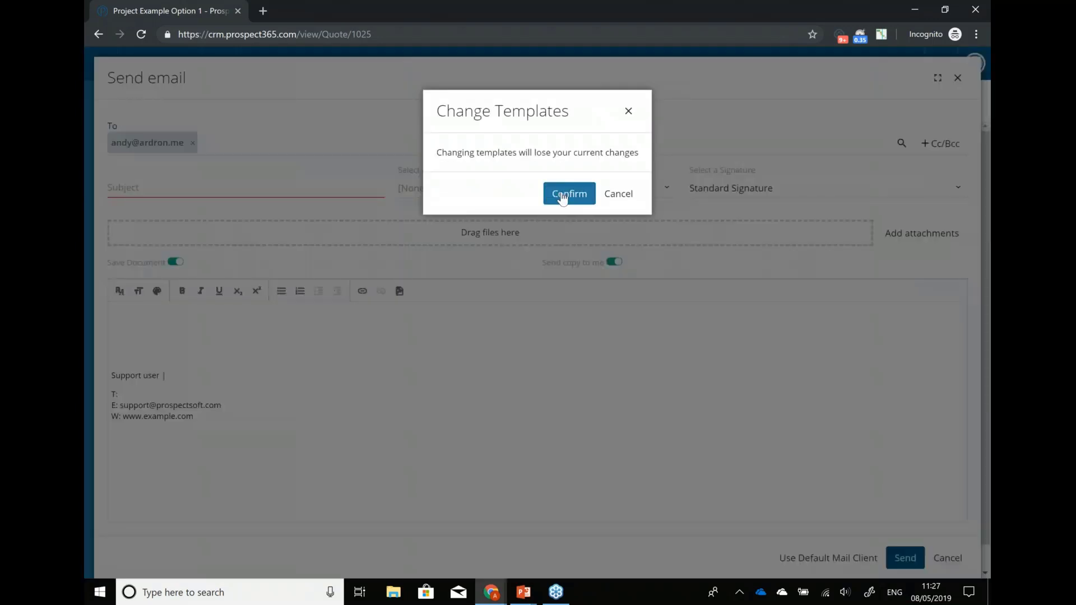
click(562, 196)
click(553, 187)
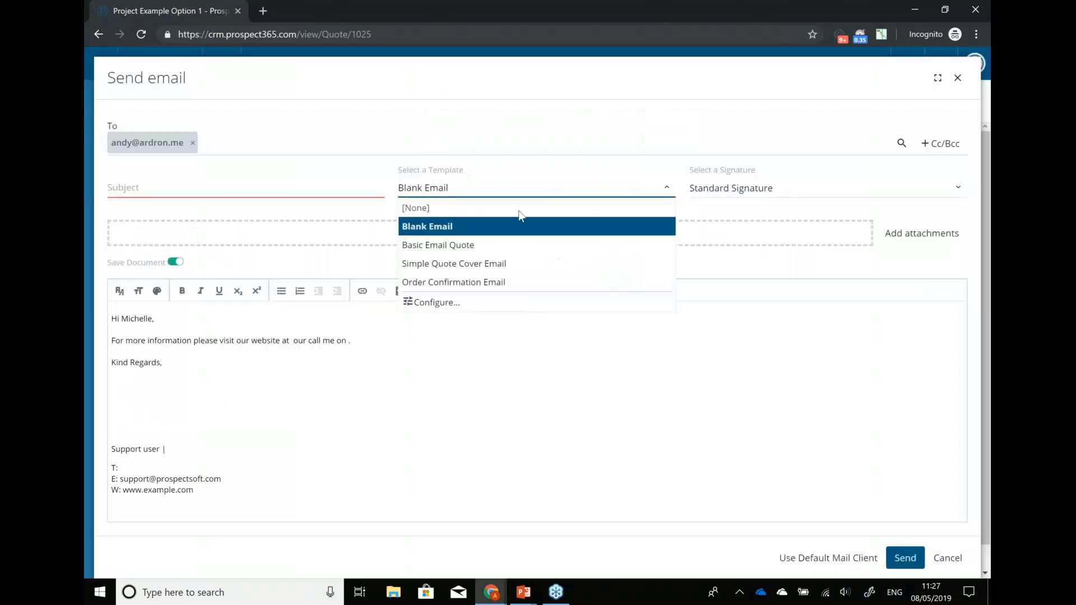
click(487, 266)
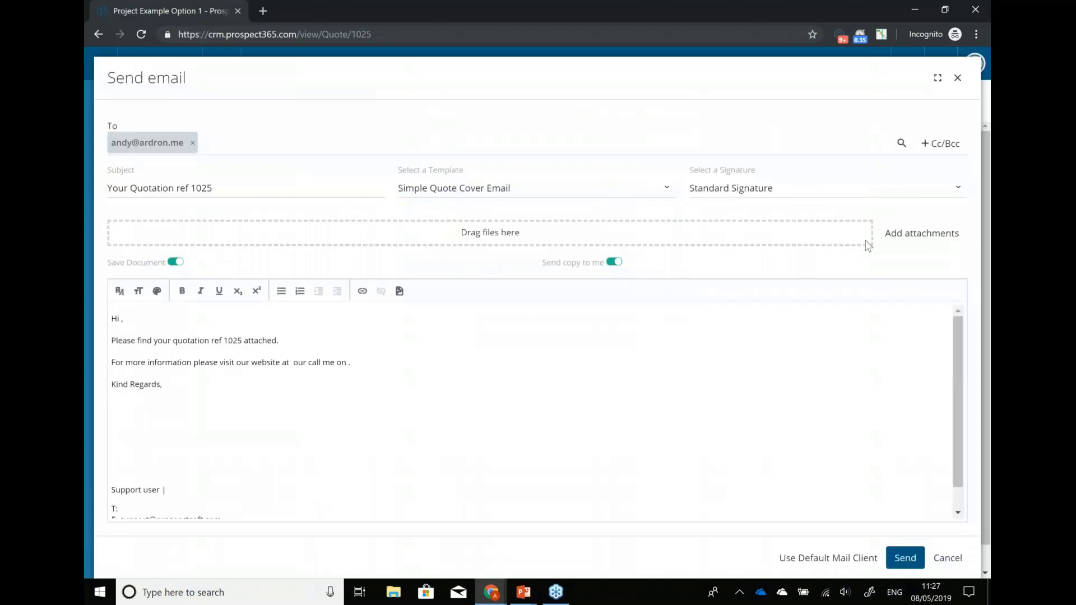
- Attach the existing Project Proposal document to the email as a PDF, and send the email
click(921, 242)
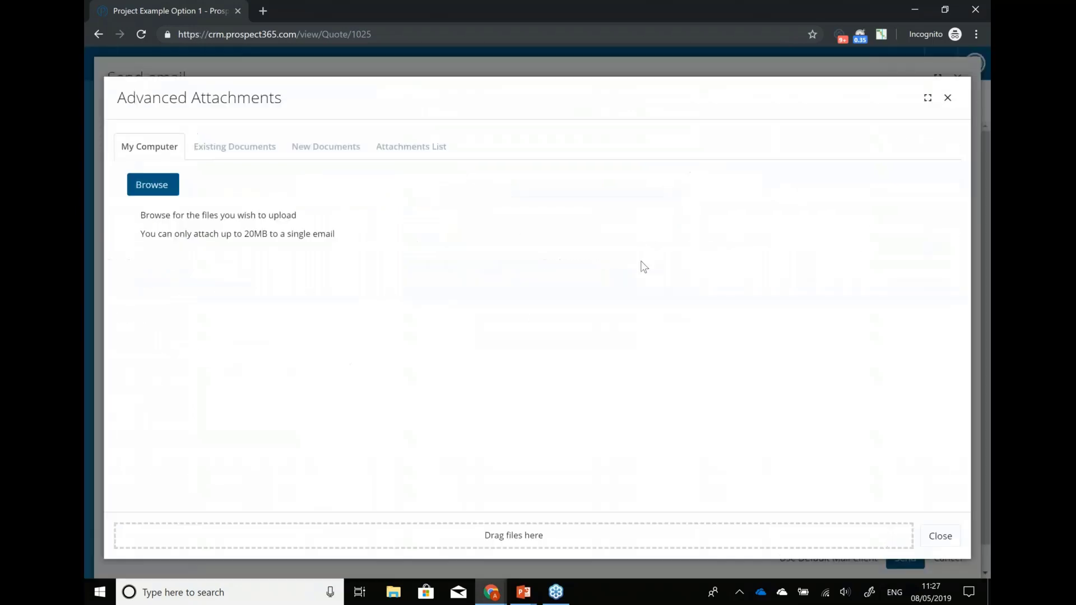
click(238, 149)
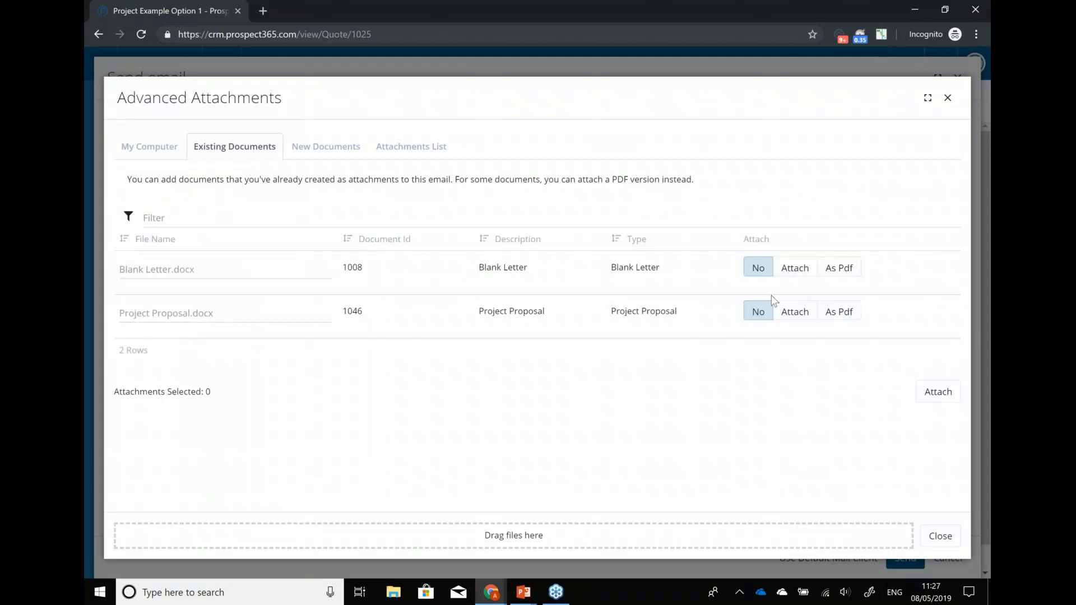
click(847, 319)
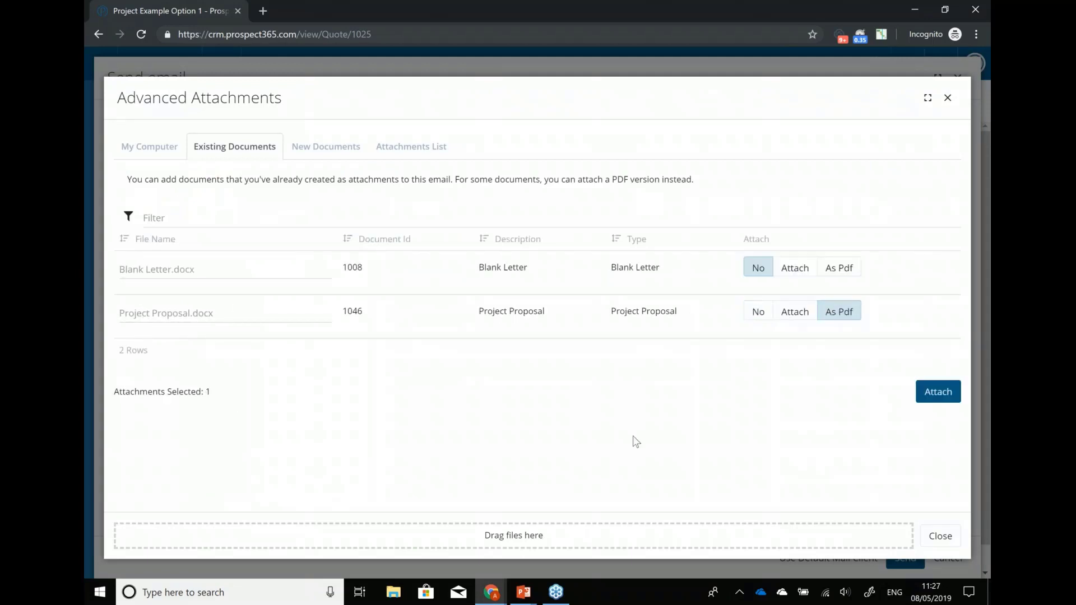
click(937, 395)
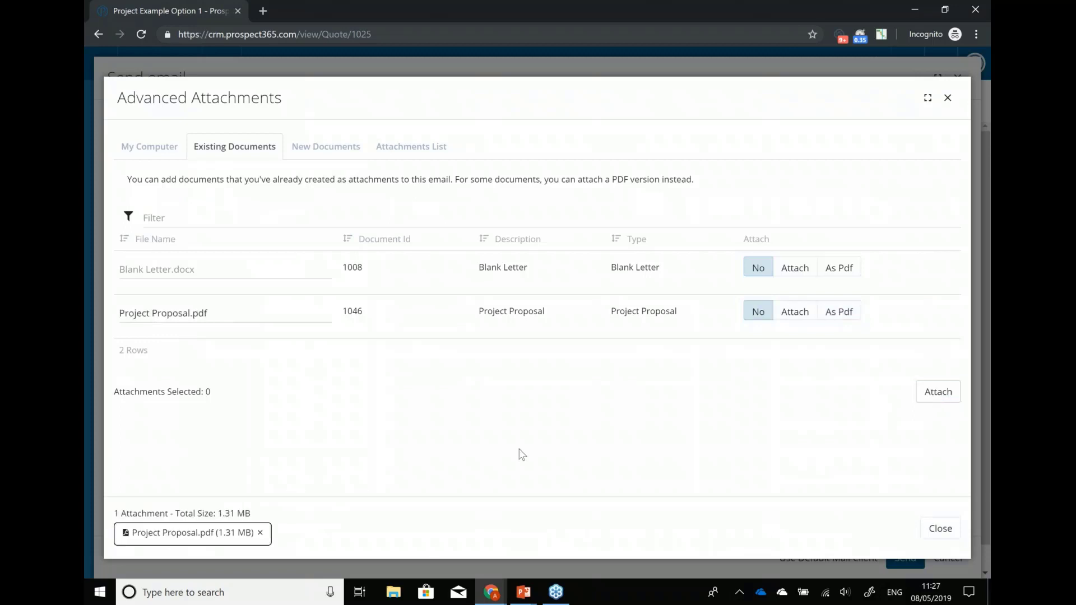
click(940, 528)
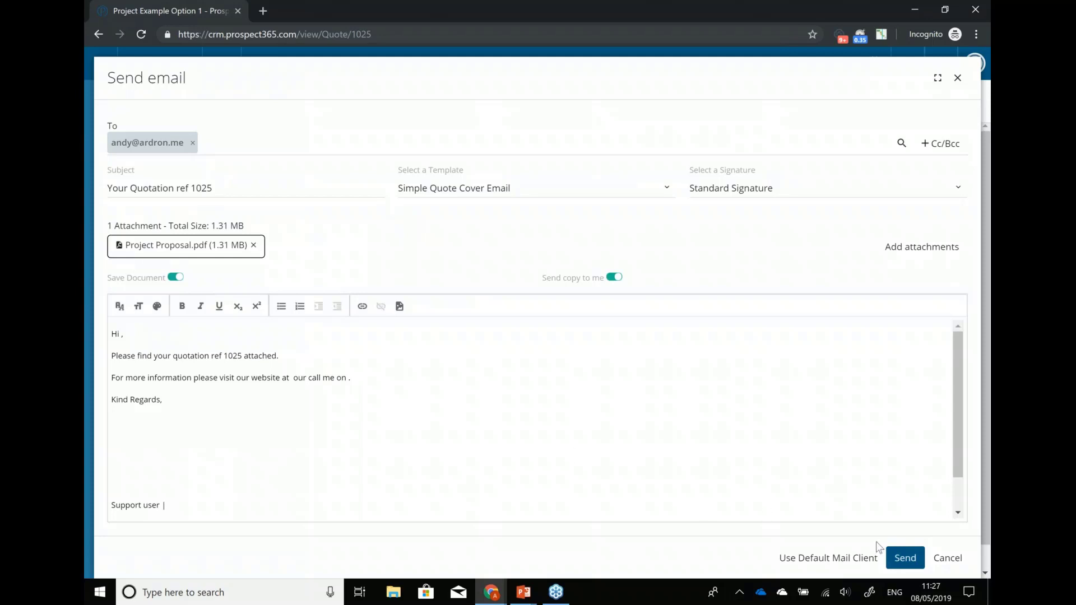
click(901, 557)
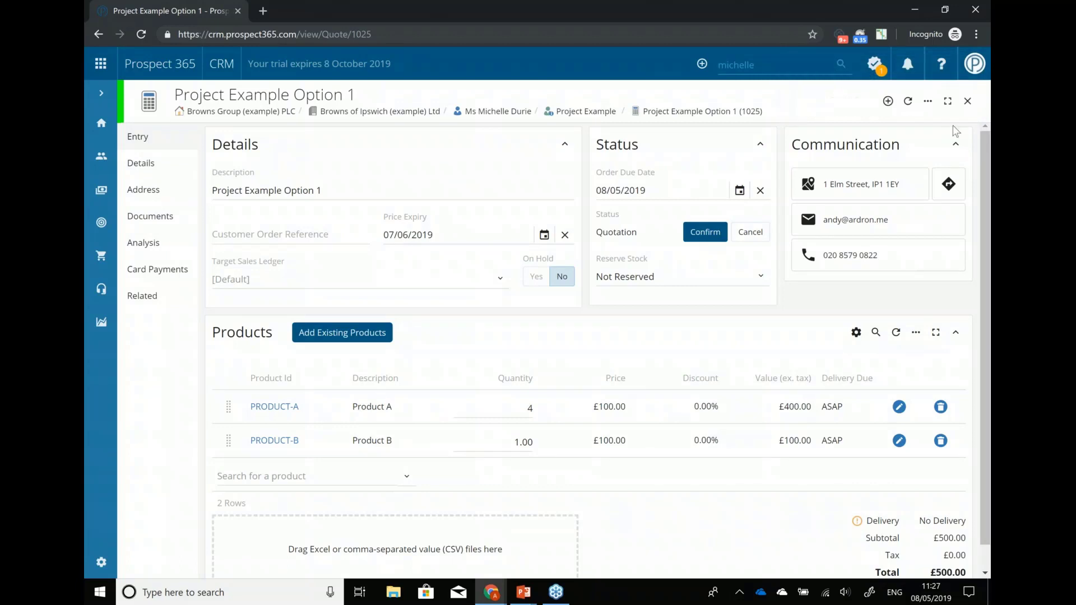
- Return from the quote to the details of the Project Example lead and set its current status to 2. Qualified
click(963, 109)
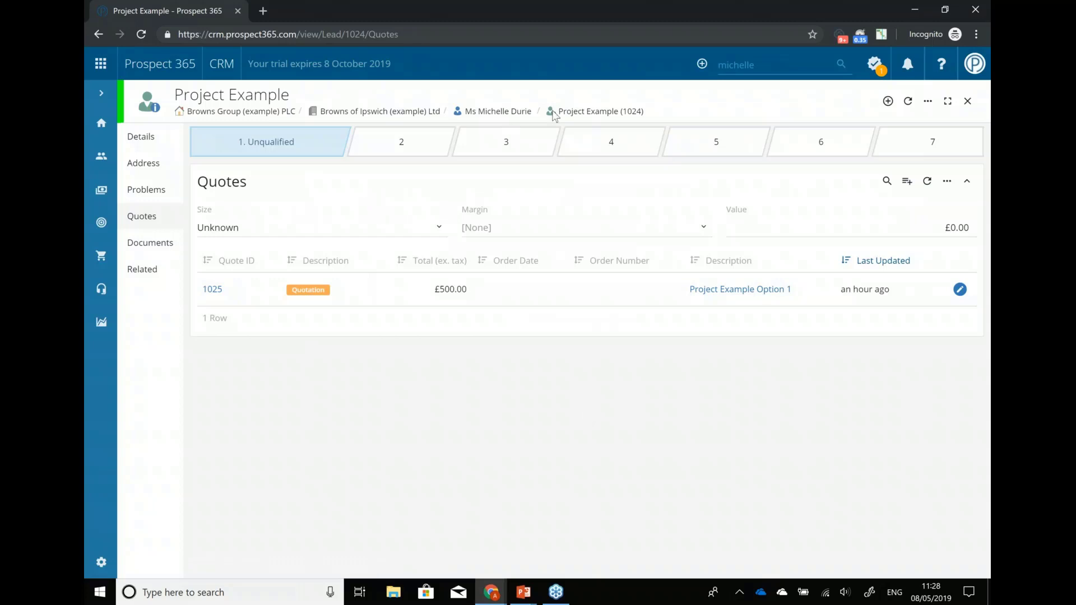
click(142, 137)
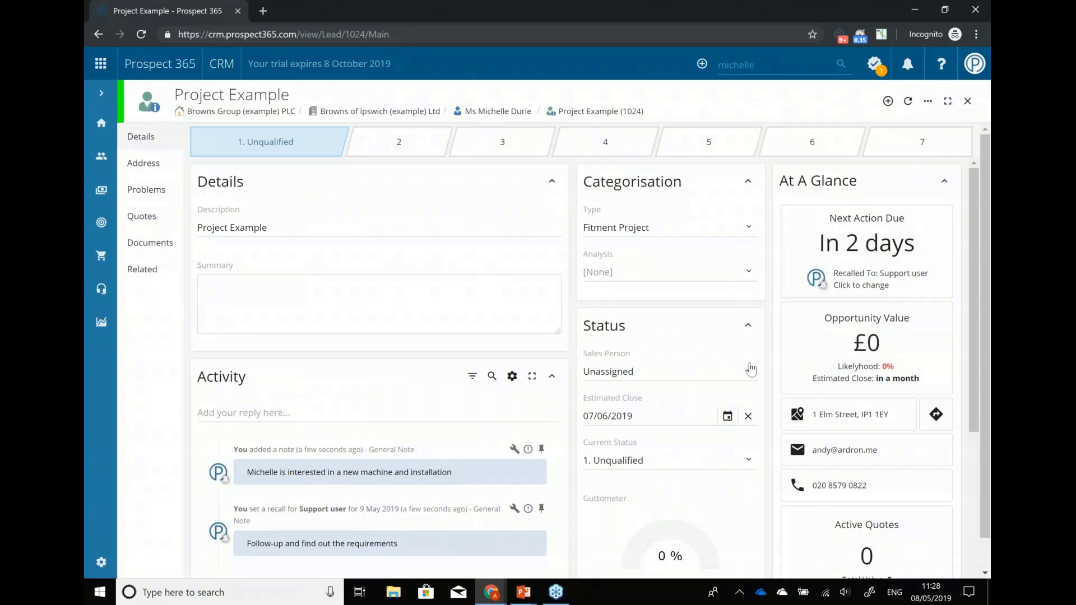
click(748, 462)
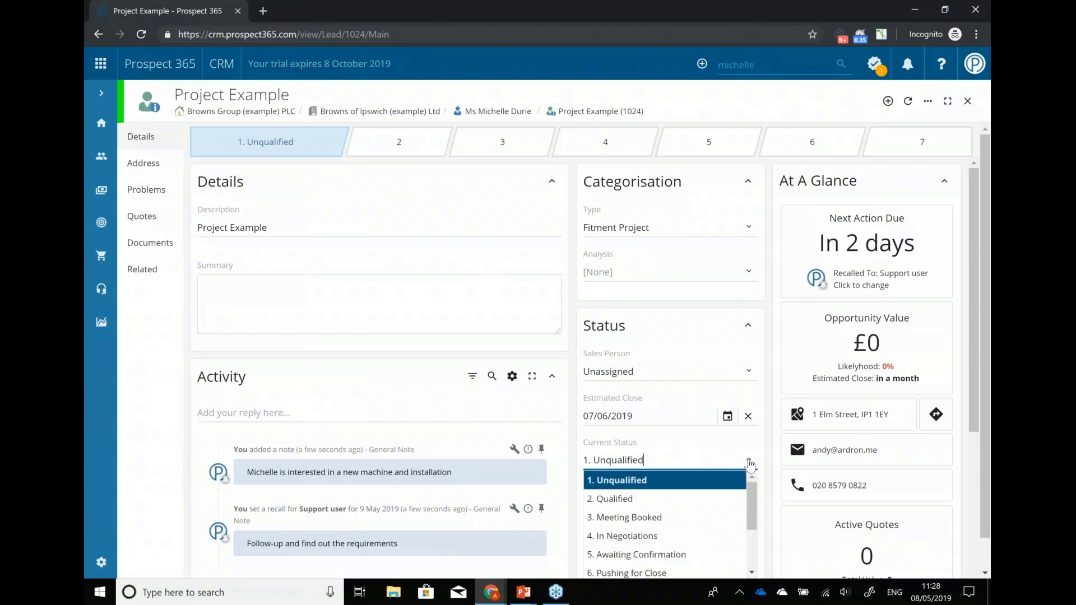
click(615, 499)
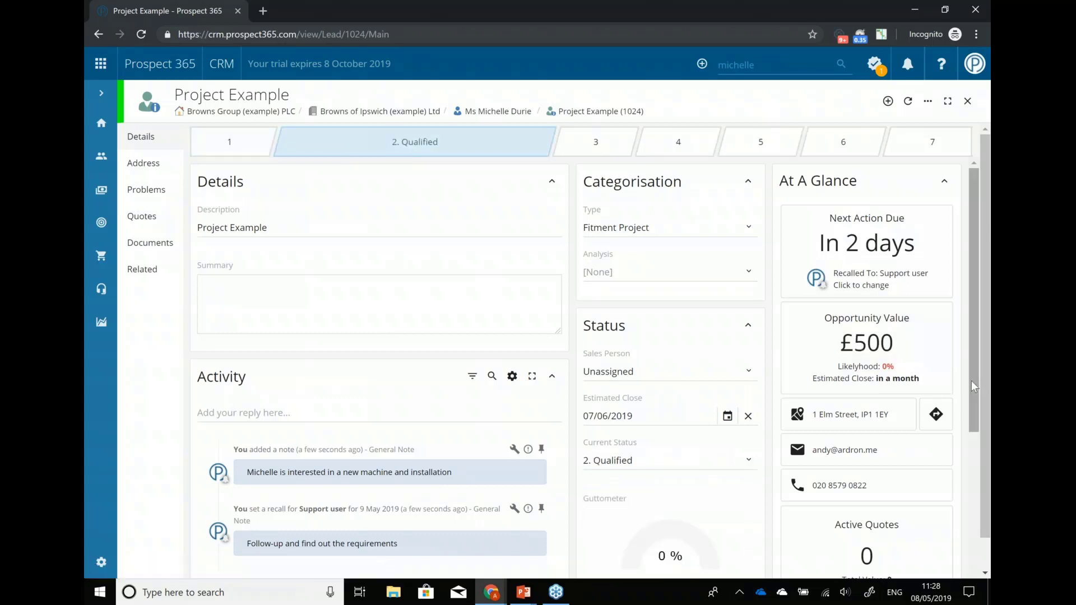
- Set the lead's Guttometer to 75% and its estimated close date to 31/07/2019, and refresh the lead
scroll(975, 409, down, 1)
click(674, 471)
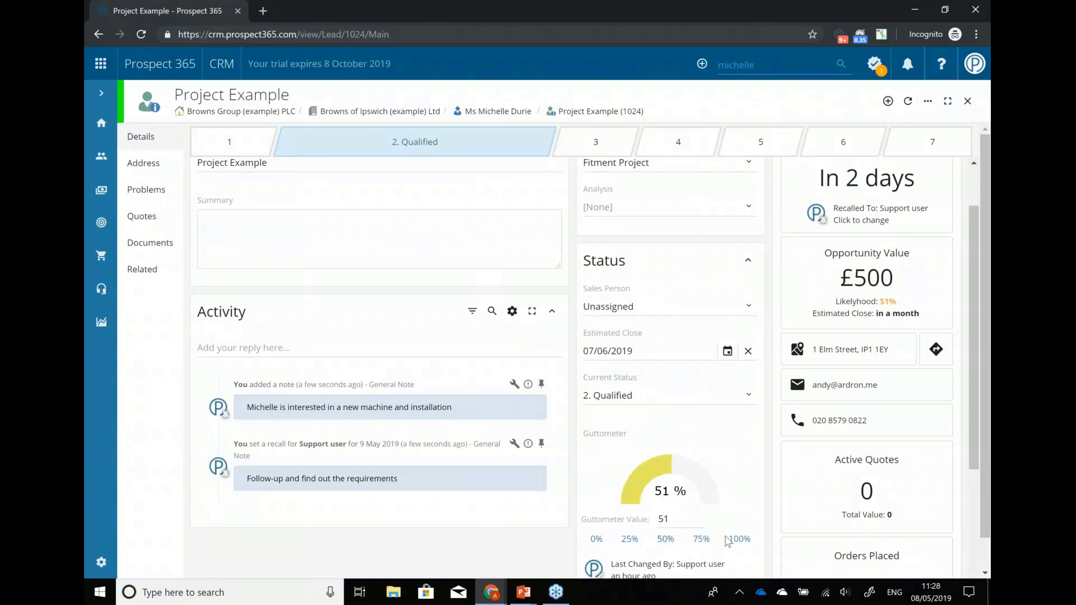
click(699, 540)
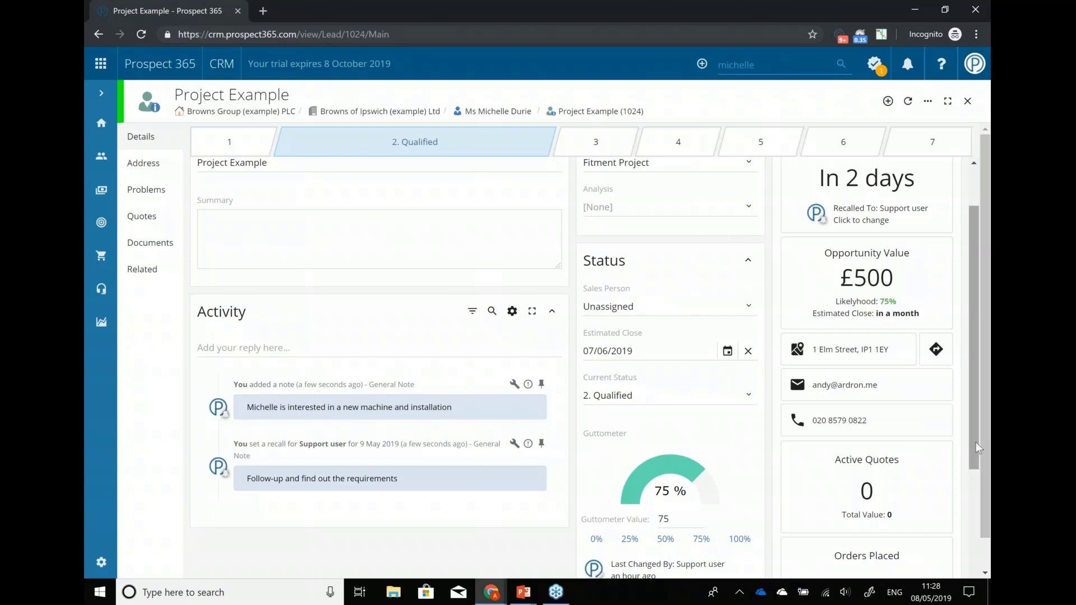
click(724, 355)
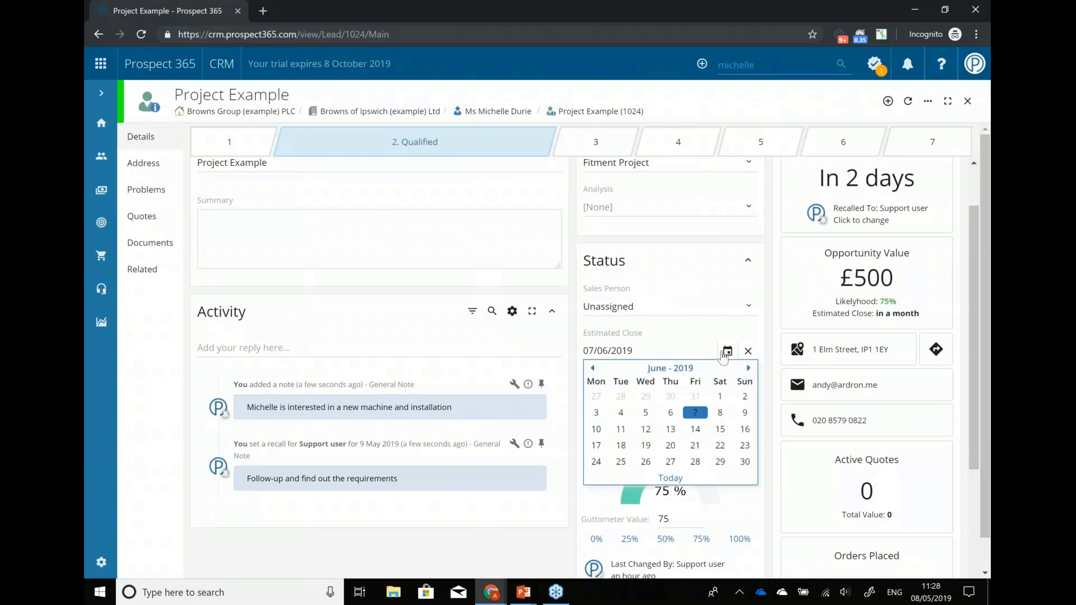
click(748, 368)
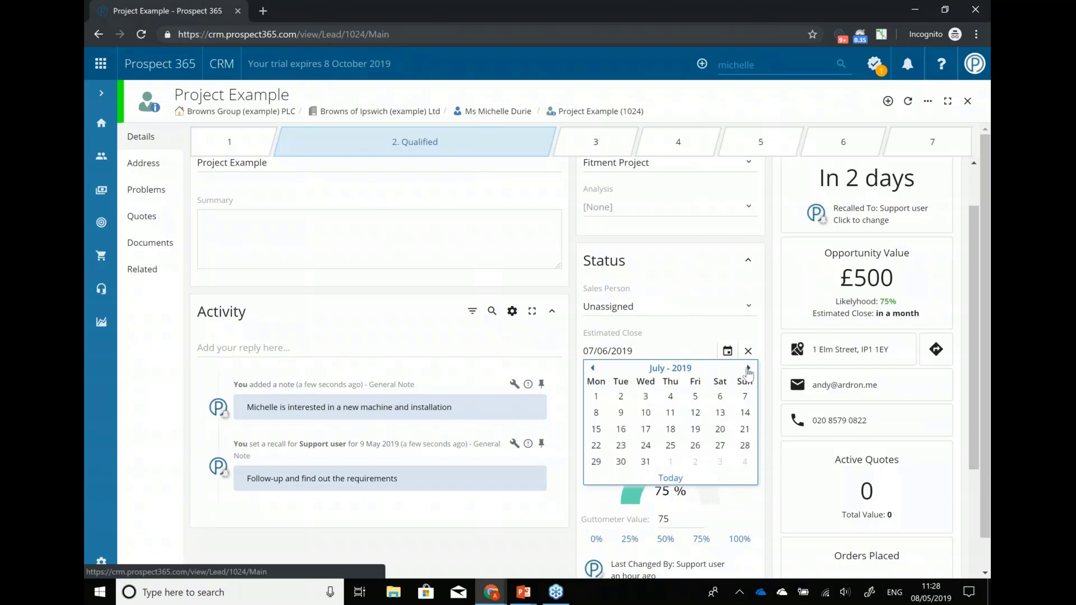
click(646, 461)
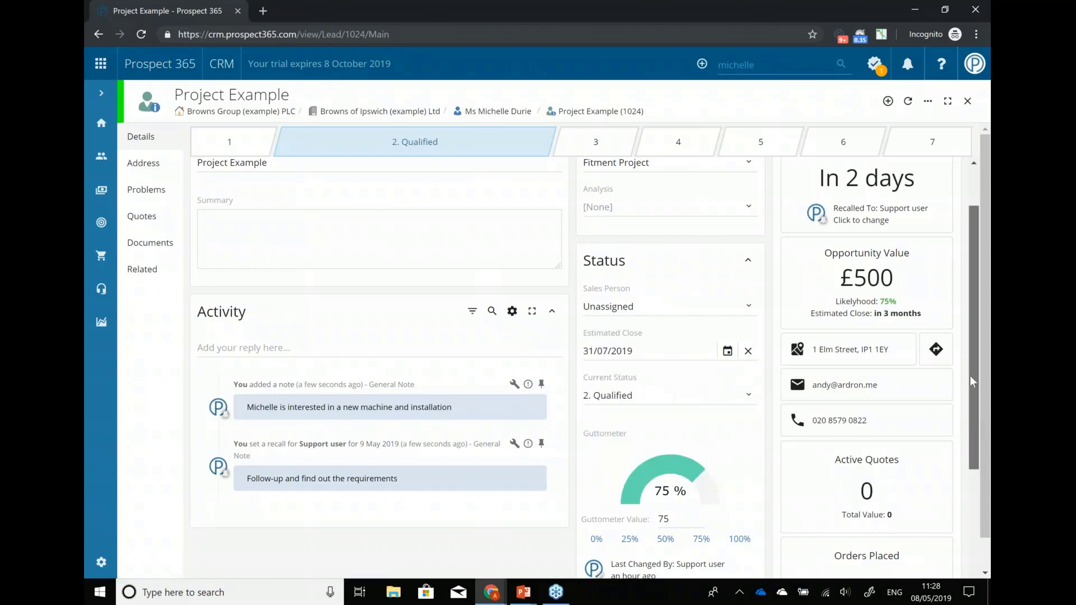
scroll(966, 354, up, 1)
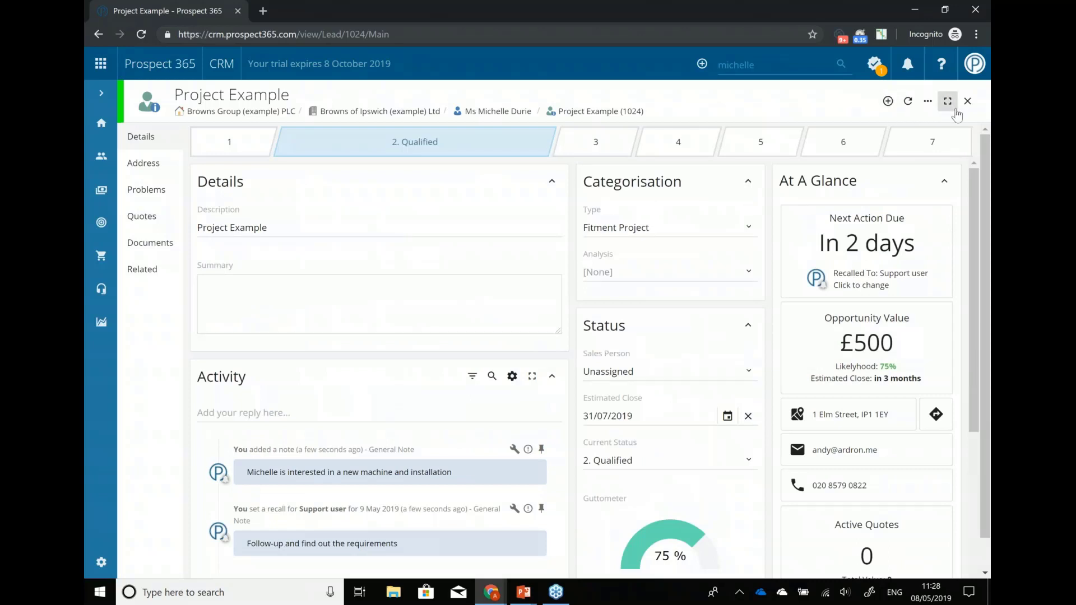
click(908, 103)
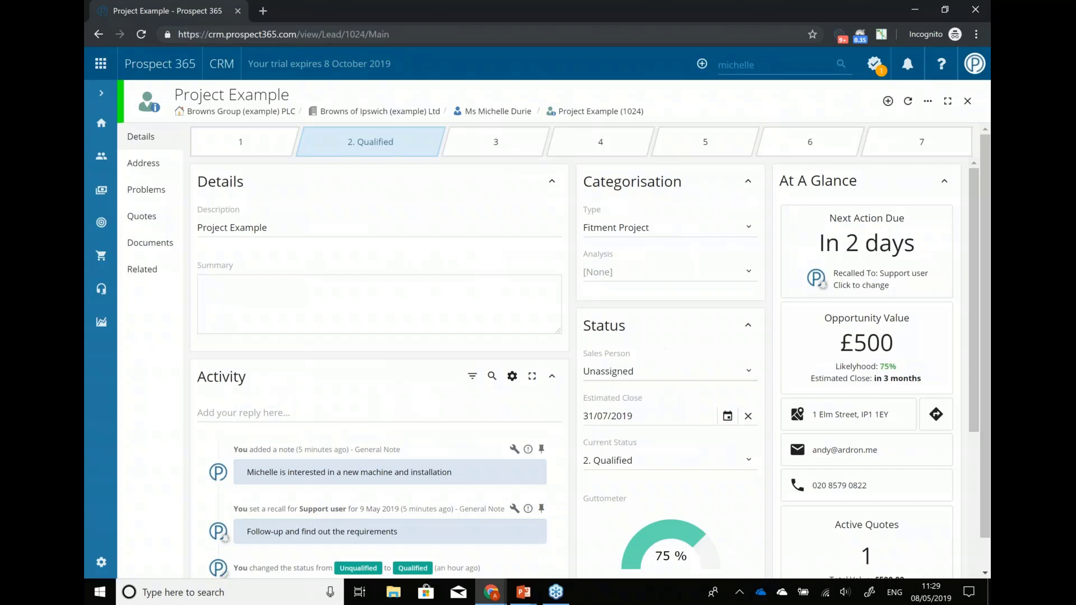
click(644, 372)
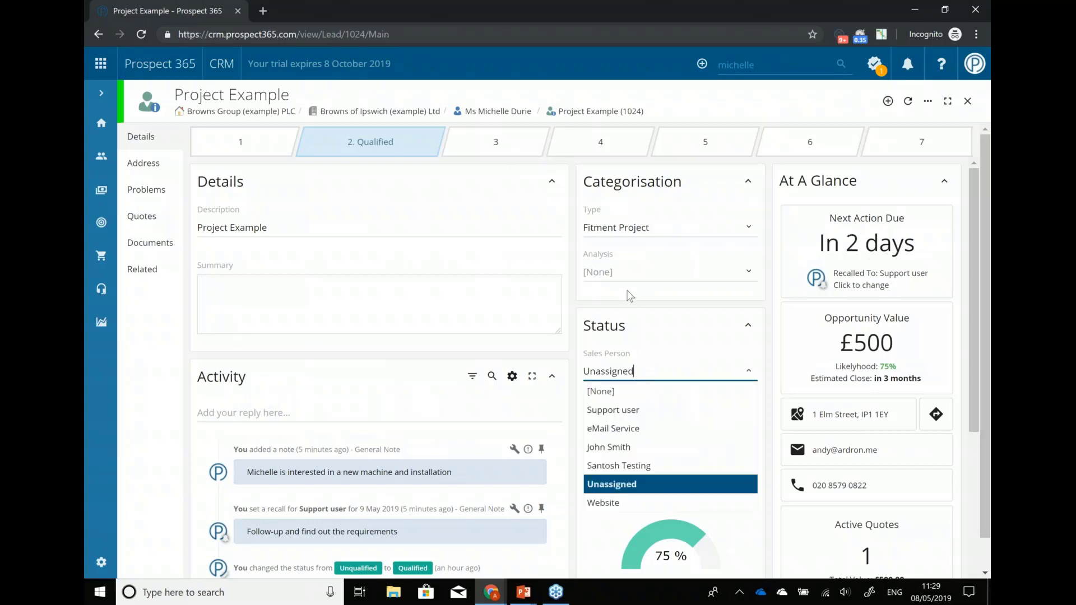
click(646, 230)
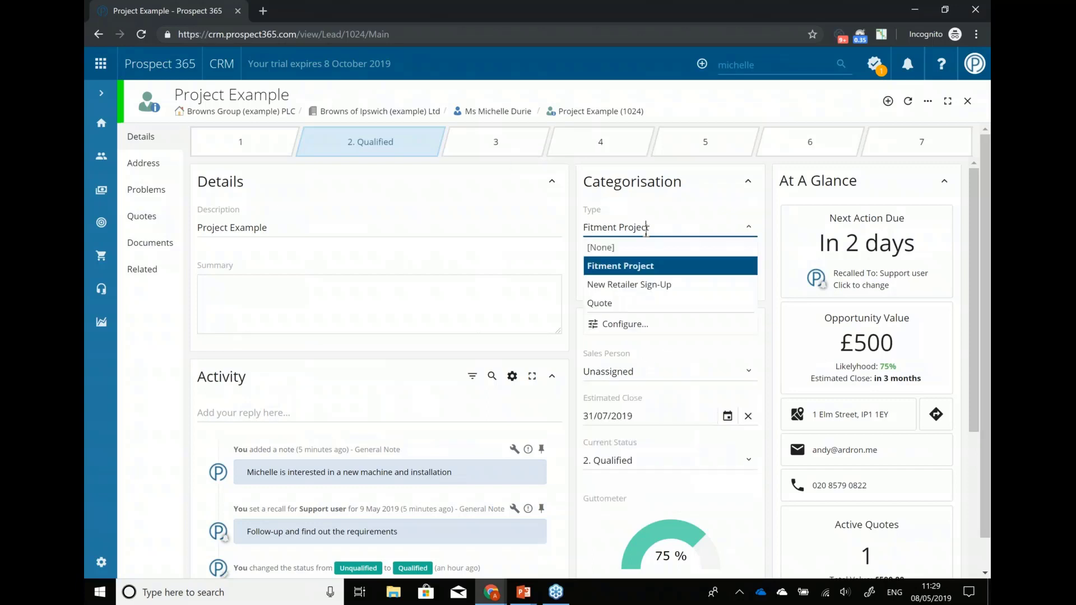
key(Down)
key(Down)
key(Down)
key(Down)
click(534, 363)
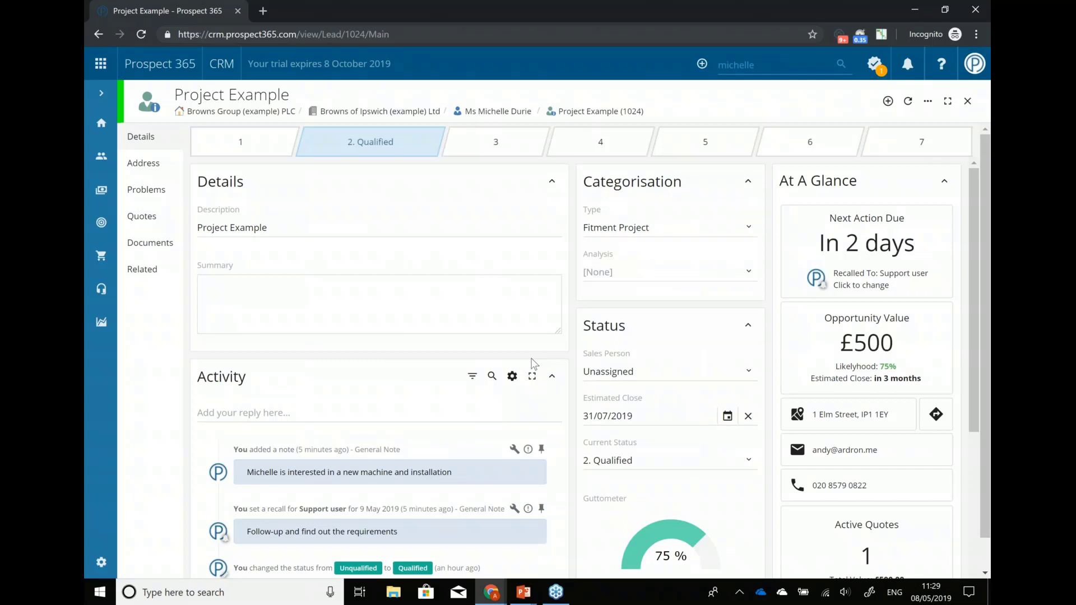
- Set the Project Example lead's current status to 4. In Negotiations
click(749, 462)
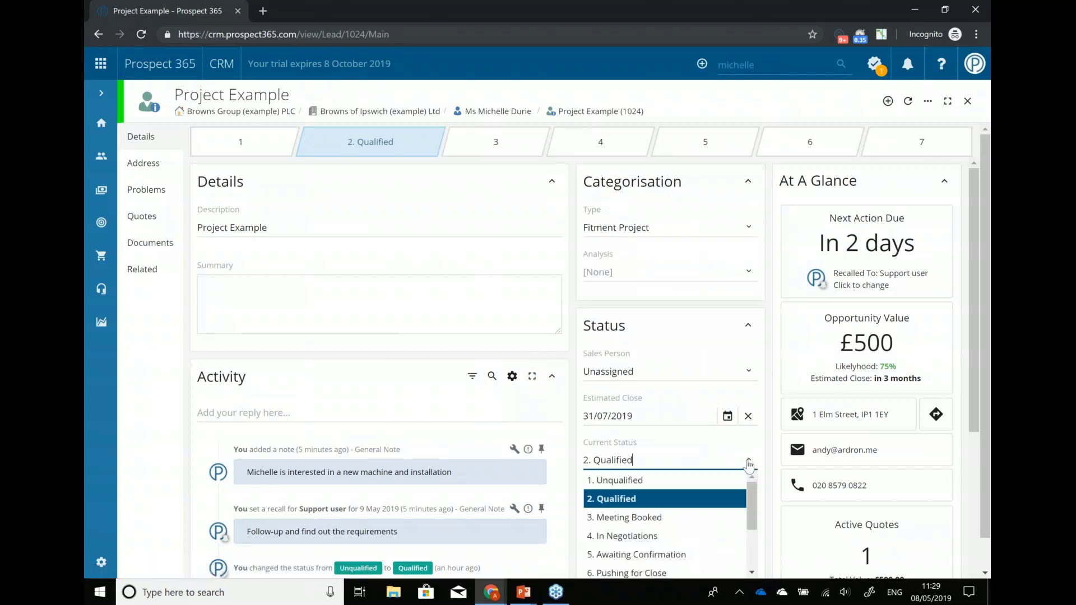
click(636, 538)
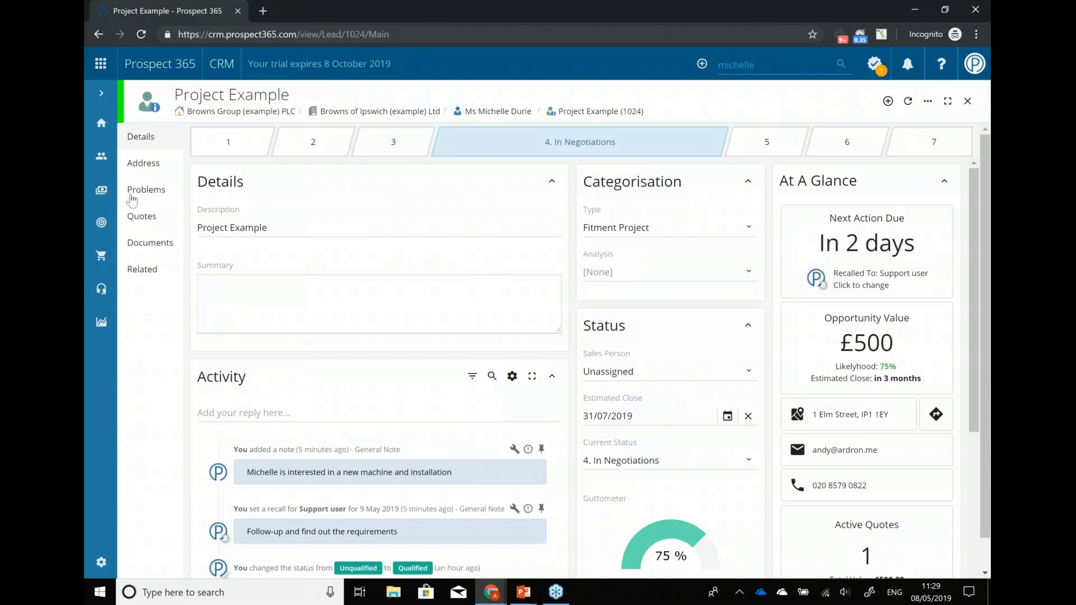
- Look over the Open Leads report from the home dashboard, and switch to the presentation's Sales Pipelines & Quotations slide
click(101, 134)
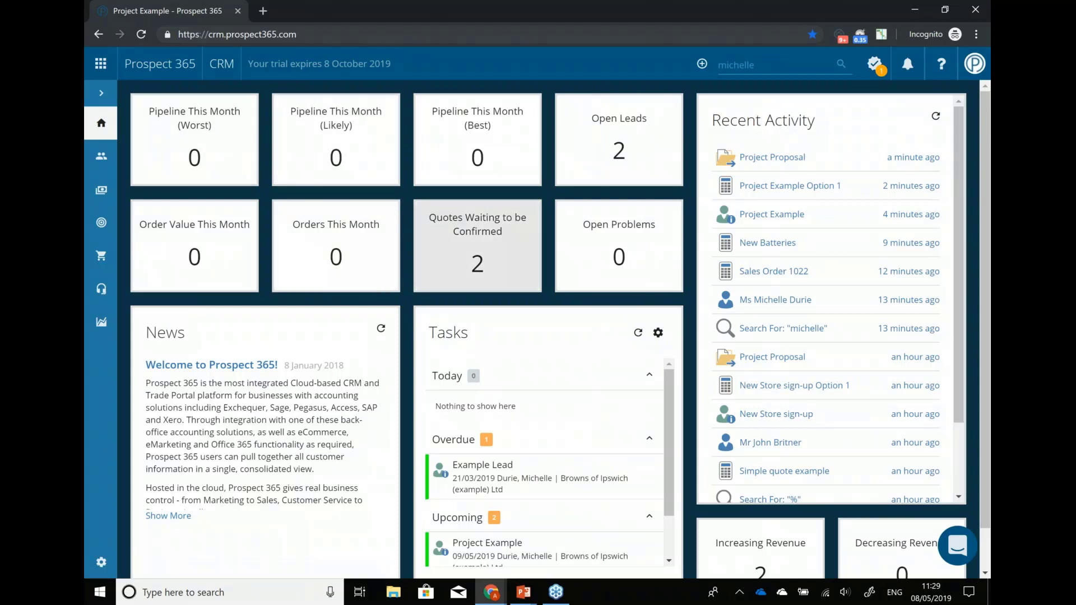
click(618, 140)
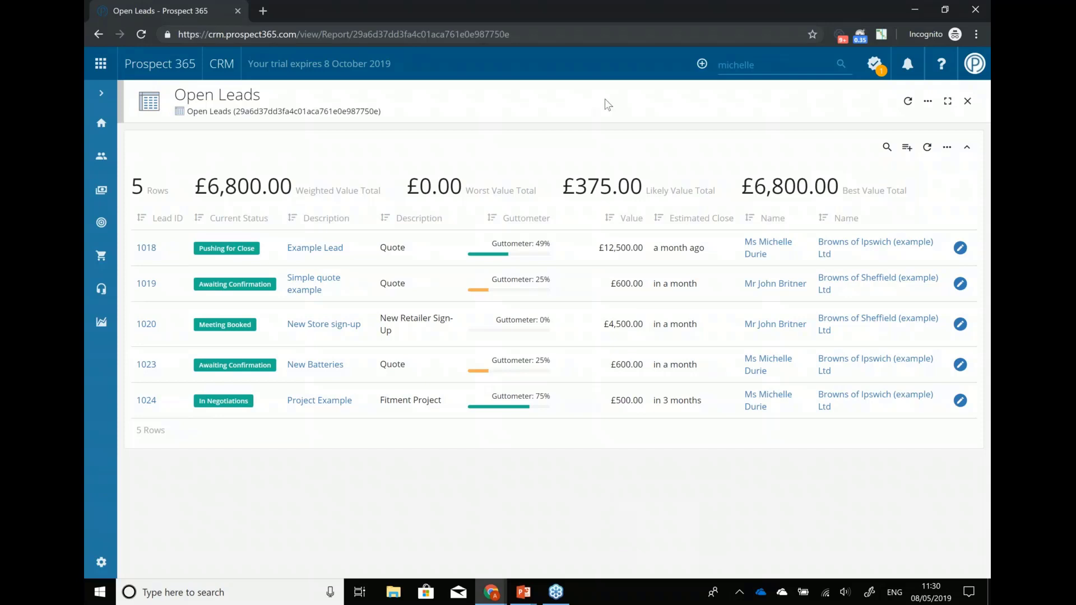
click(915, 12)
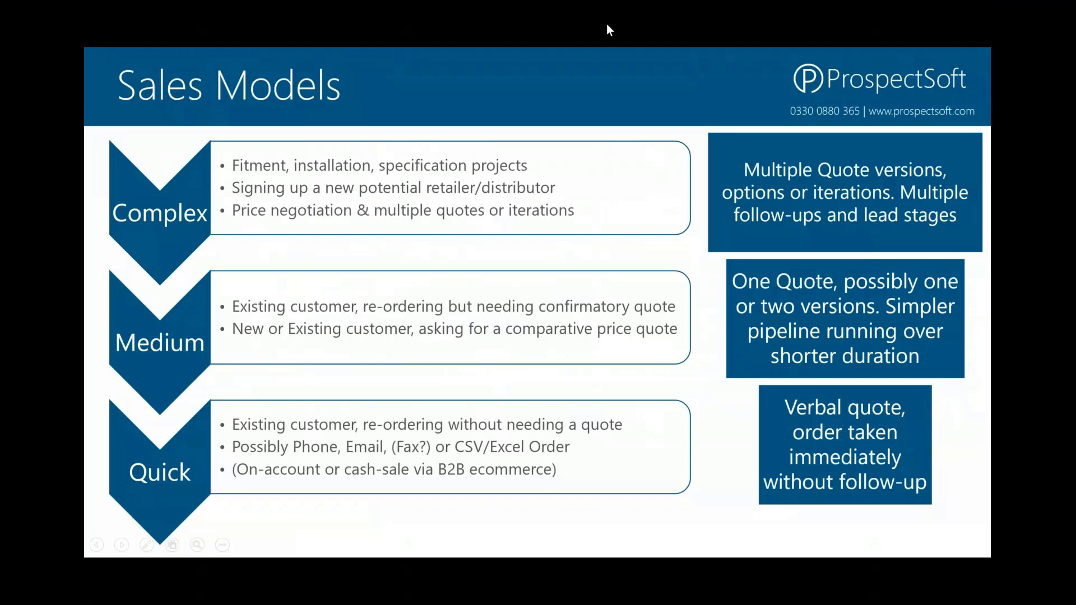
key(Right)
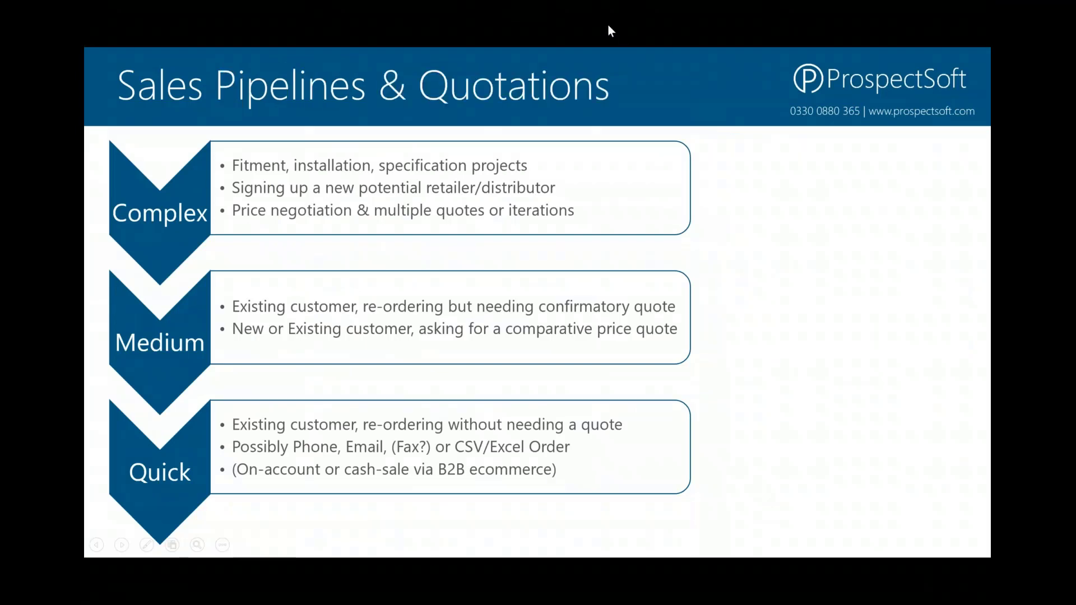